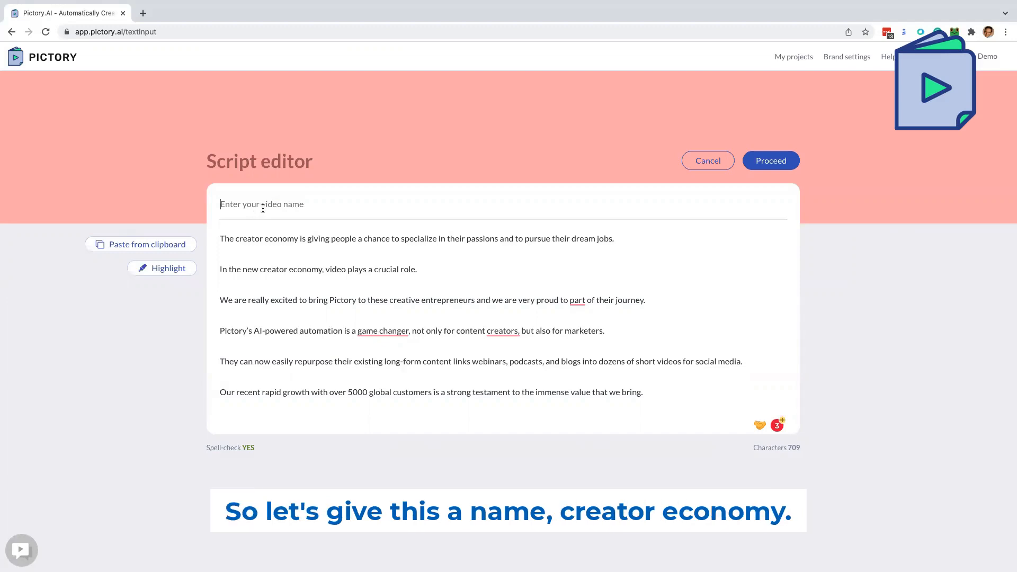
Name the video "Creator Economy" and split the AI-powered automation sentence onto a new line after "game changer,".
{"action": "type", "text": "Creator Economy"}
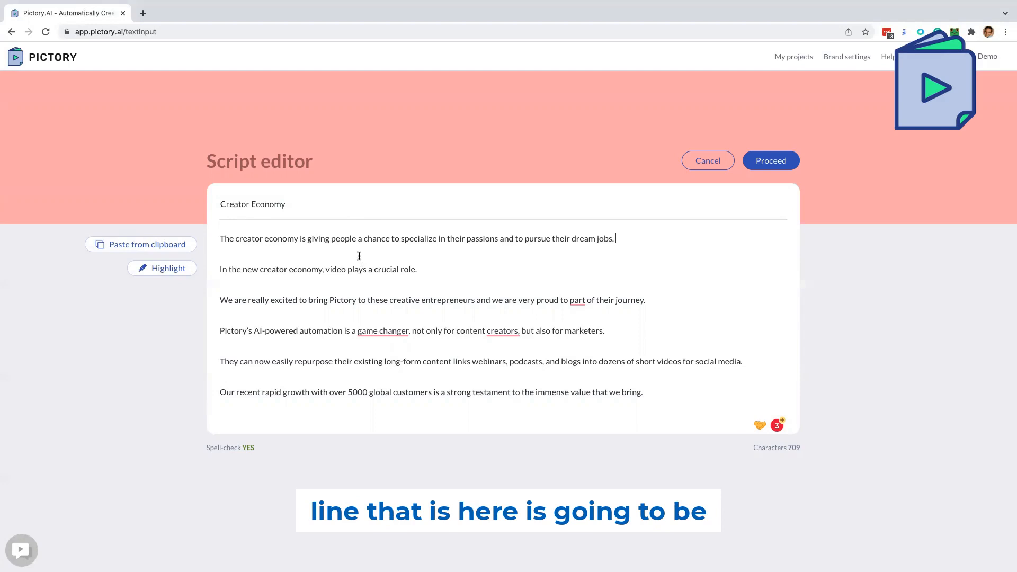
{"action": "left_click", "coordinate": [438, 270]}
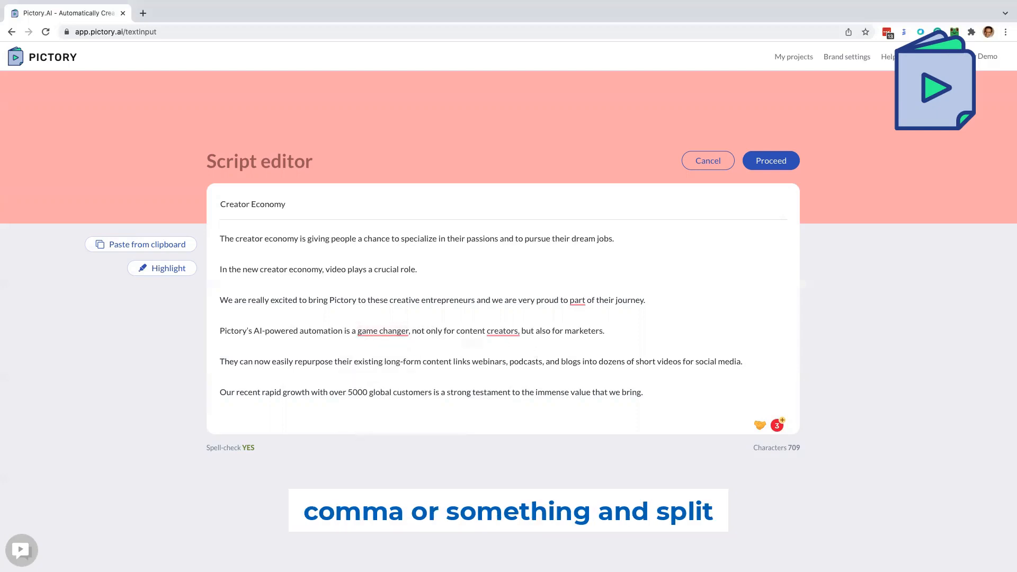
{"action": "key", "text": "Return"}
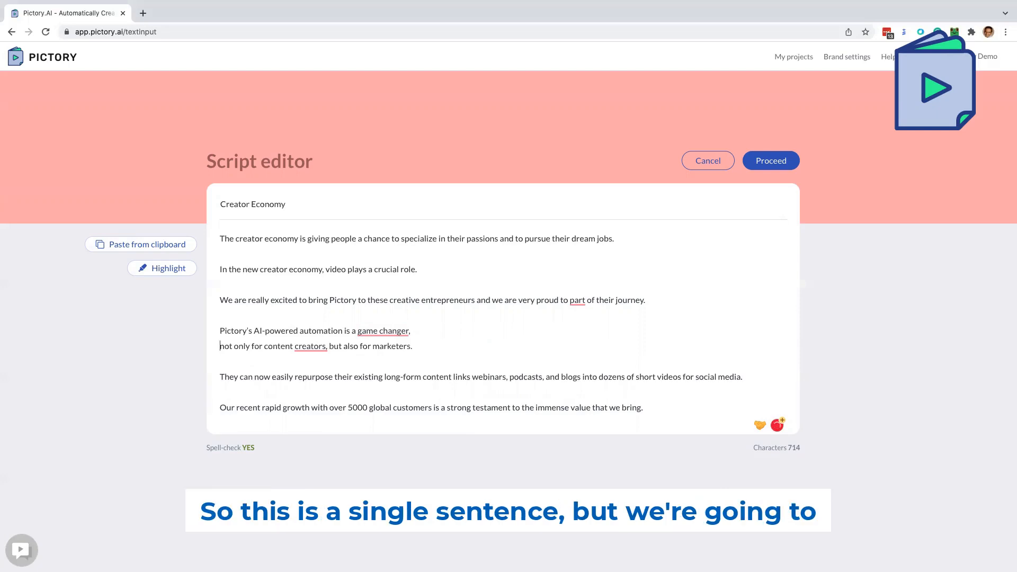
{"action": "key", "text": "Down"}
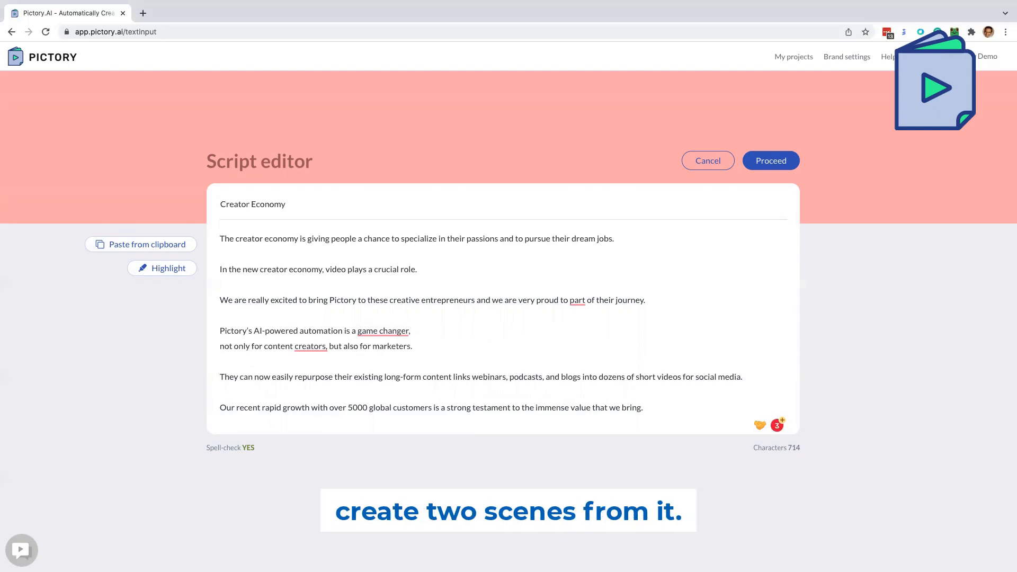
{"action": "key", "text": "Up"}
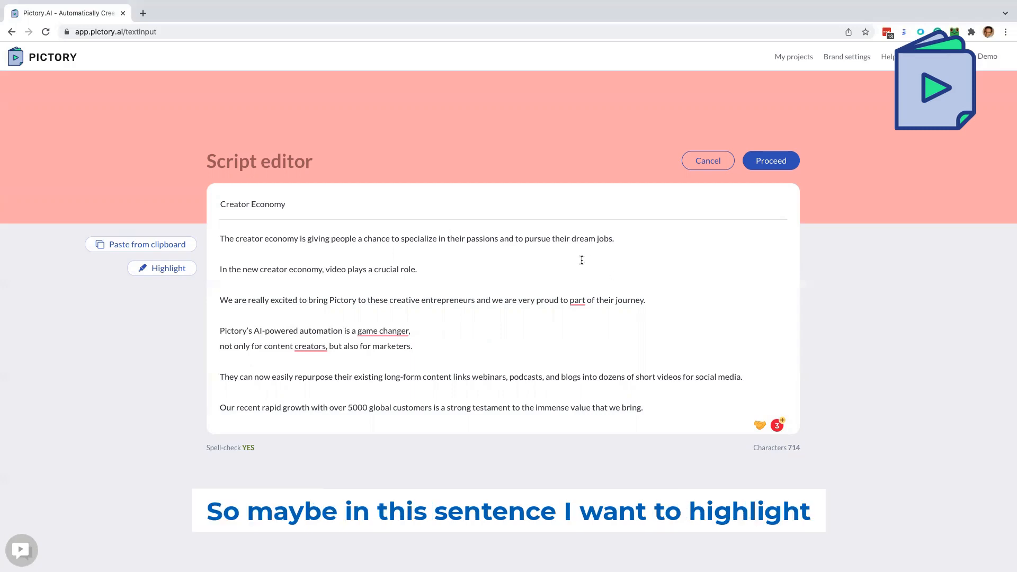
Highlight the keywords "dream jobs" in the first sentence and "creator economy" in the second sentence.
{"action": "left_click_drag", "start_coordinate": [572, 238], "coordinate": [612, 239]}
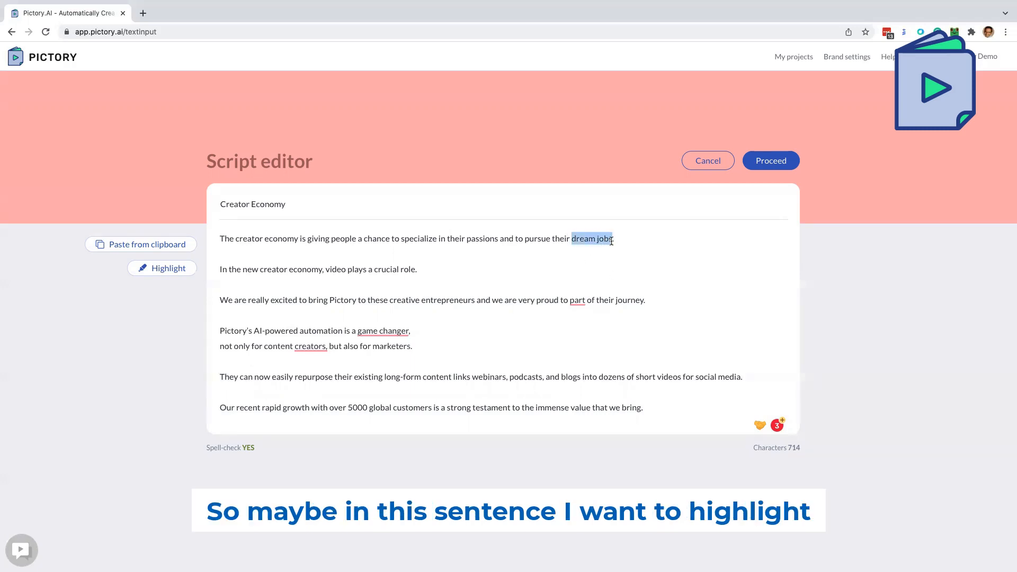
{"action": "left_click", "coordinate": [162, 270]}
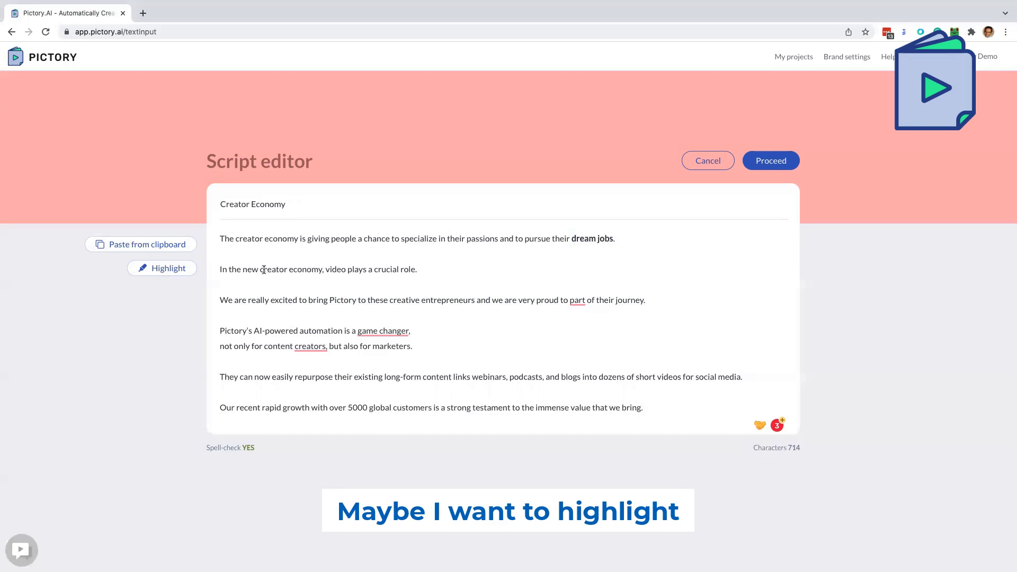
{"action": "left_click_drag", "start_coordinate": [260, 271], "coordinate": [324, 270]}
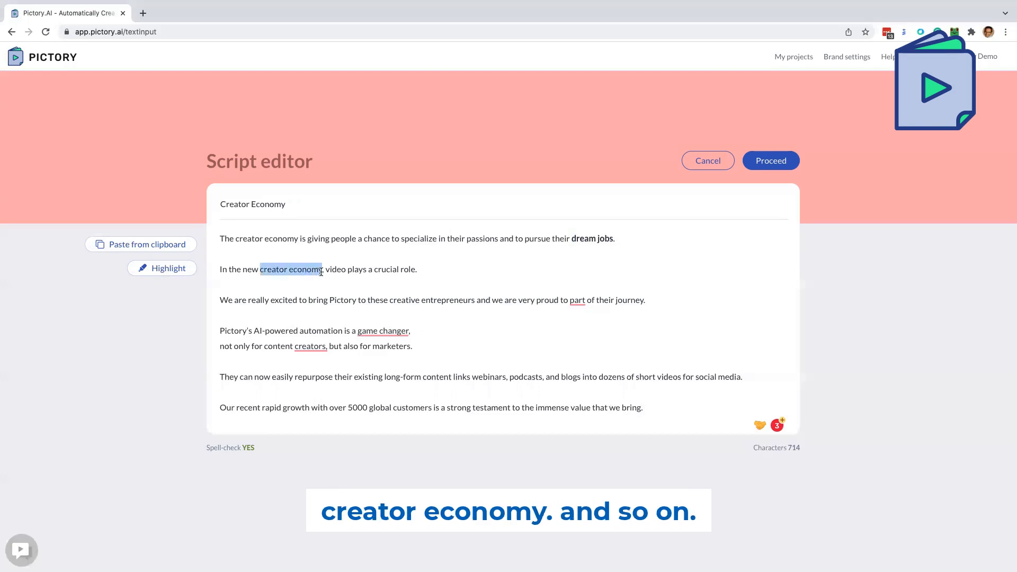
{"action": "left_click", "coordinate": [165, 269]}
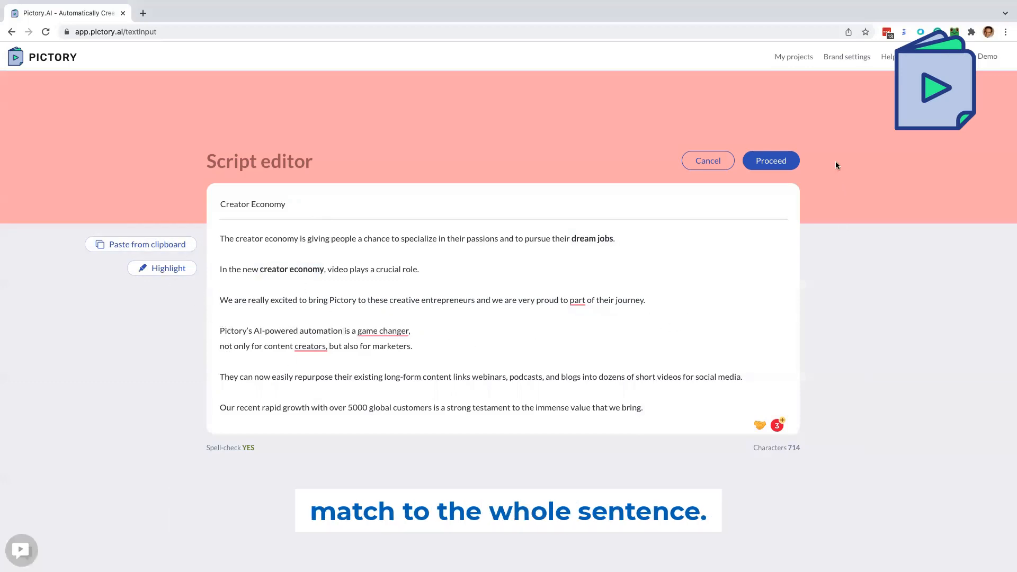
Proceed from the script editor and create the storyboard in the 16:9 Landscape aspect ratio.
{"action": "left_click", "coordinate": [780, 163]}
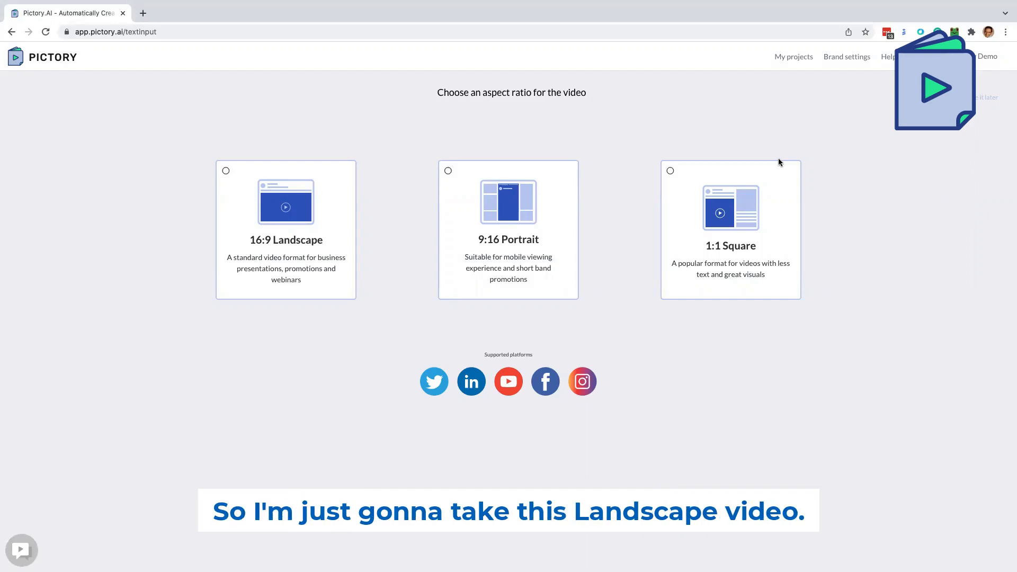
{"action": "left_click", "coordinate": [318, 259]}
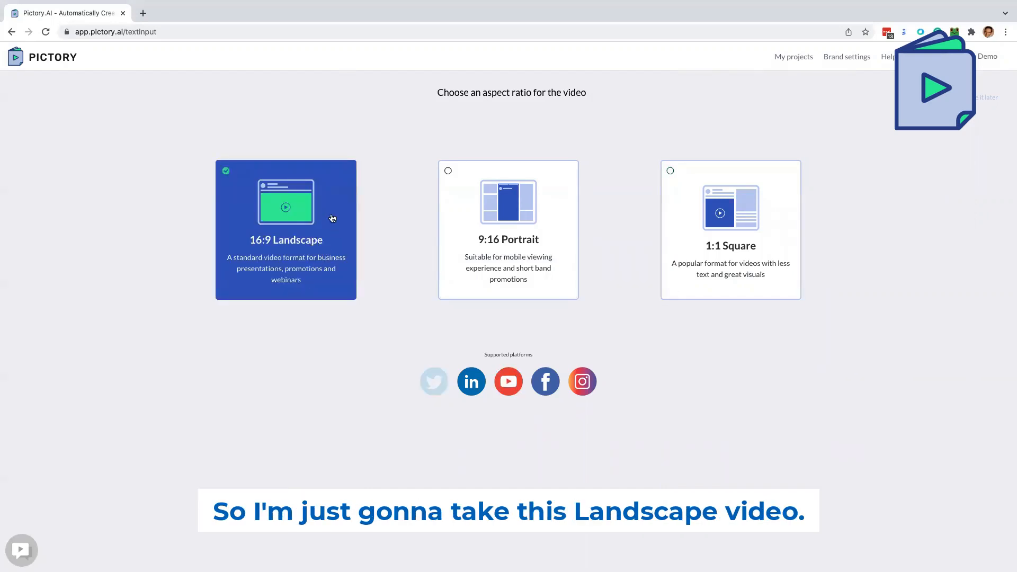
{"action": "left_click", "coordinate": [334, 251]}
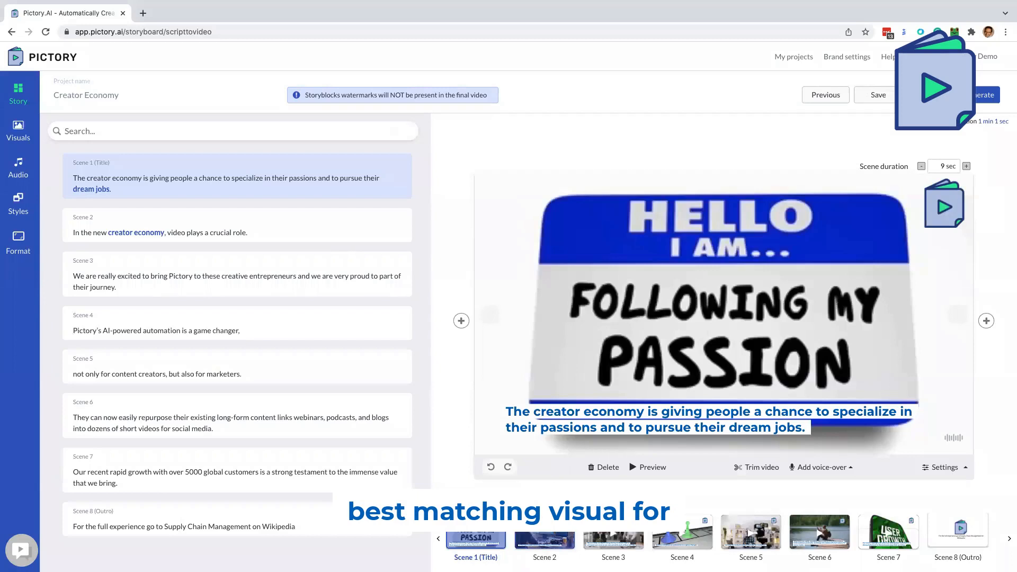
Review the visuals matched to scenes 1, 2 and 3 in the storyboard.
{"action": "left_click", "coordinate": [547, 539]}
{"action": "left_click", "coordinate": [488, 536]}
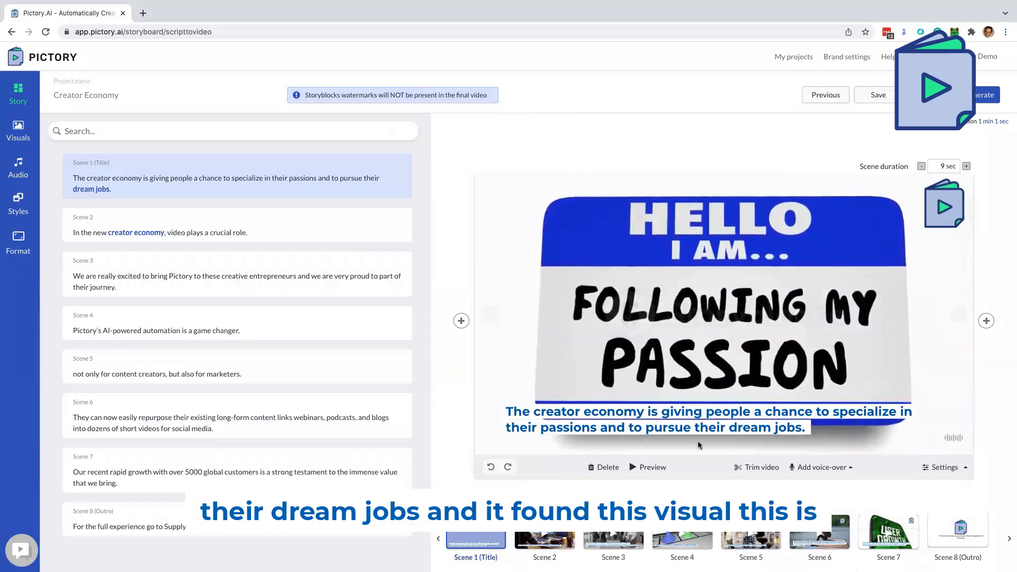
{"action": "left_click", "coordinate": [559, 534]}
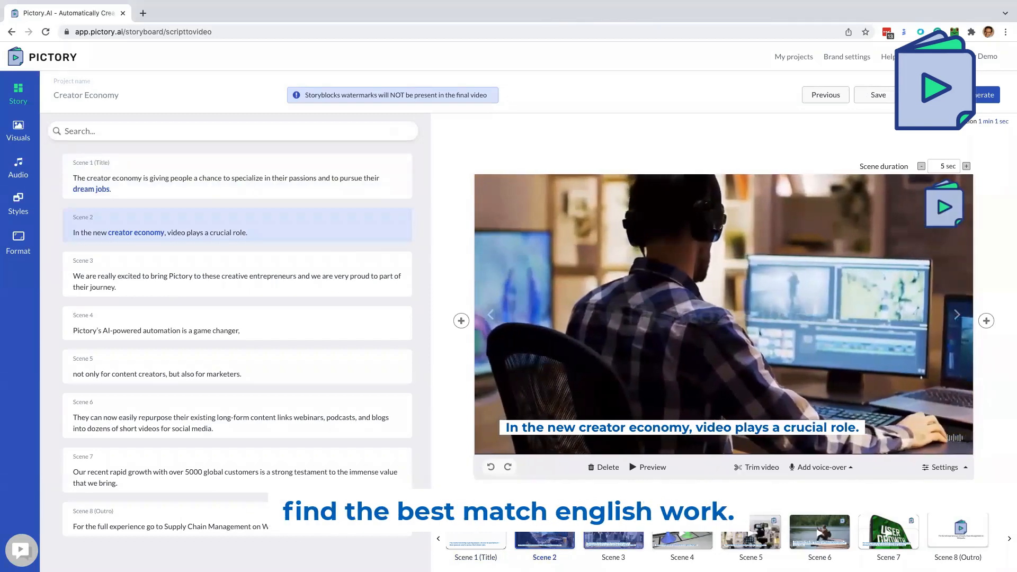
{"action": "left_click", "coordinate": [628, 539]}
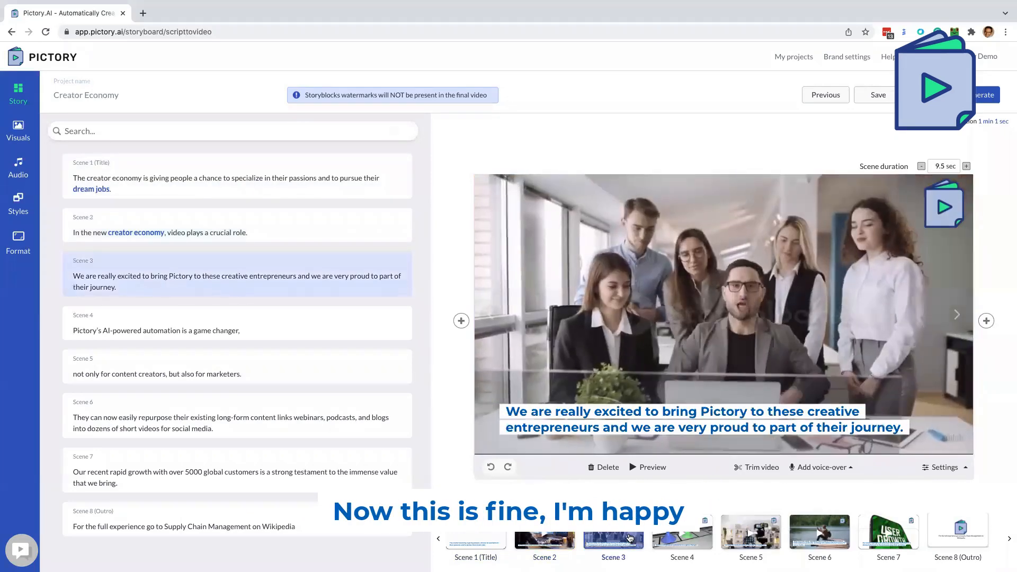
Search the visuals library for "AI" and replace scene 4's visual with the clip showing the glowing AI letters.
{"action": "left_click", "coordinate": [683, 541]}
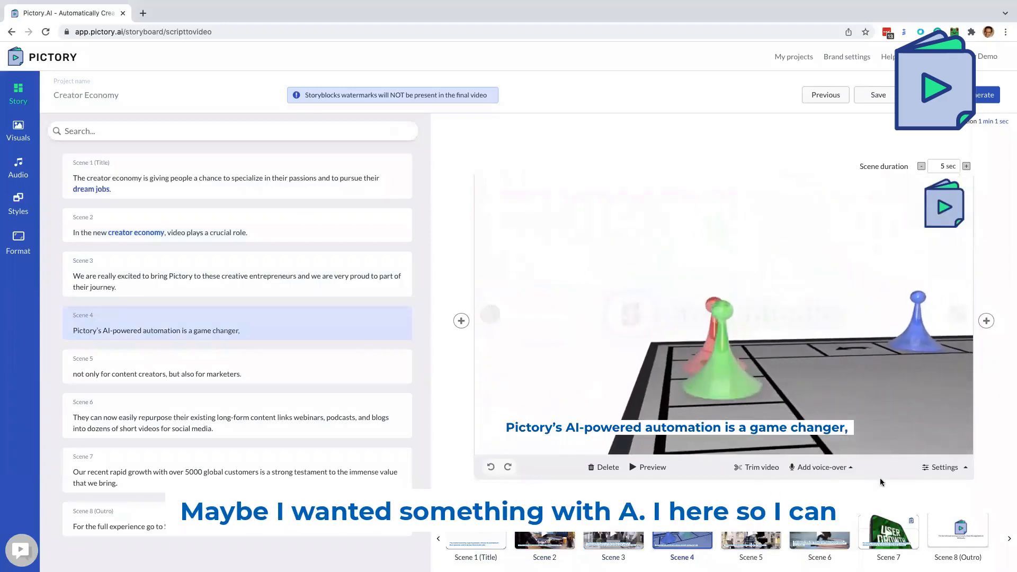
{"action": "left_click", "coordinate": [20, 130]}
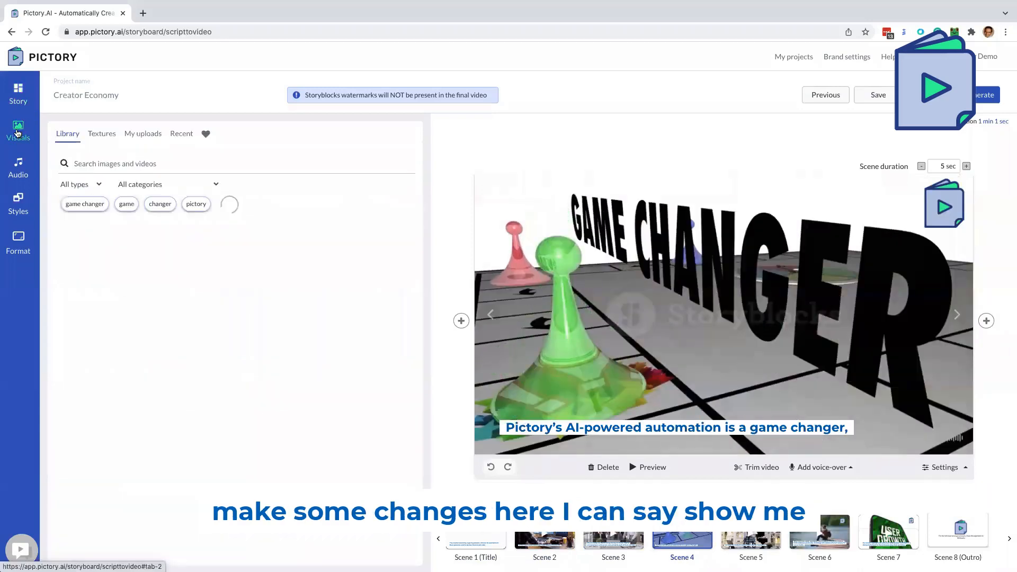
{"action": "left_click", "coordinate": [137, 166]}
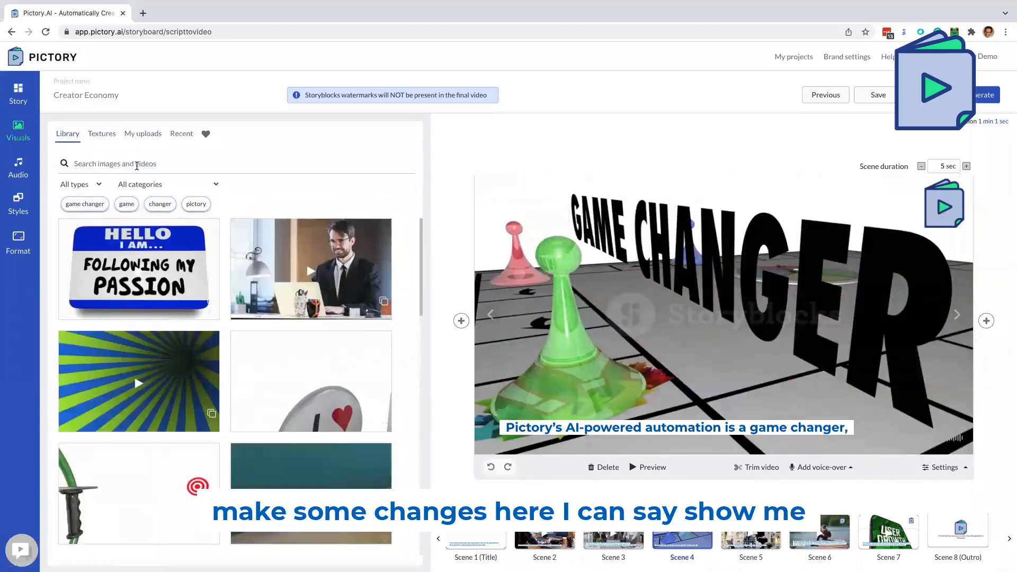
{"action": "type", "text": "AI"}
{"action": "key", "text": "Return"}
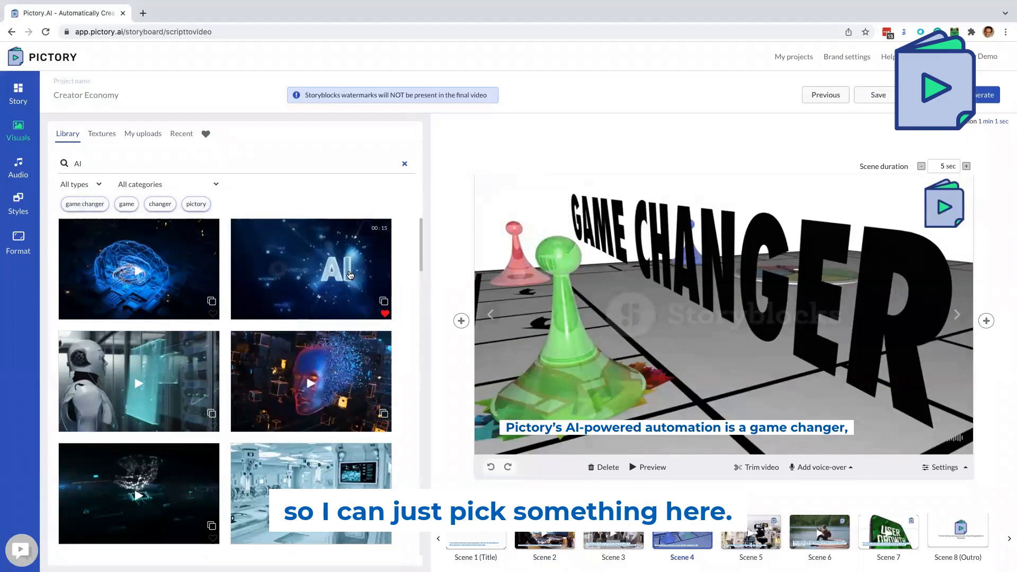
{"action": "left_click", "coordinate": [353, 278]}
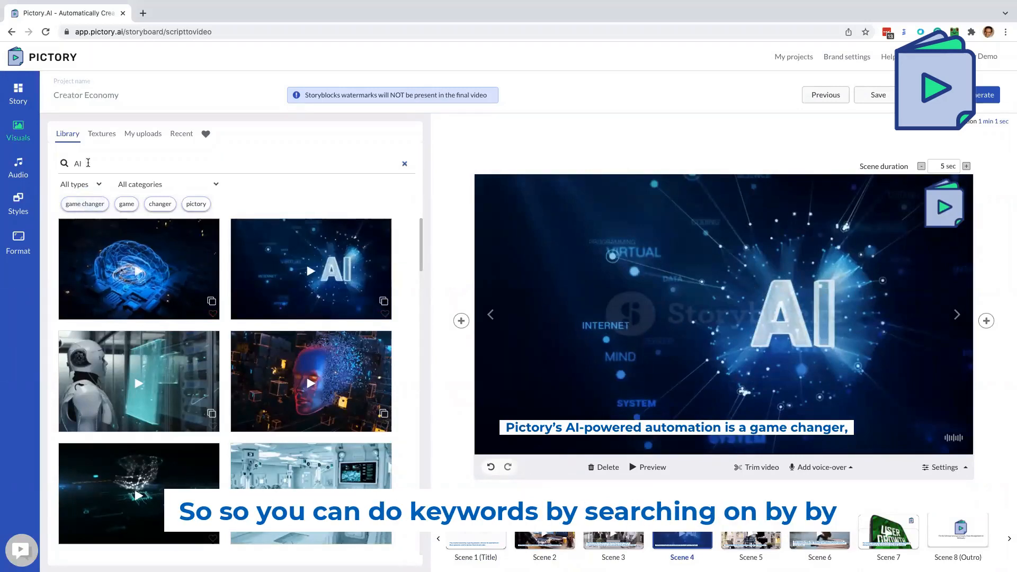
Check the library's search suggestions for "AI" and compare the suggested keywords of scenes 3 and 4.
{"action": "left_click", "coordinate": [88, 163]}
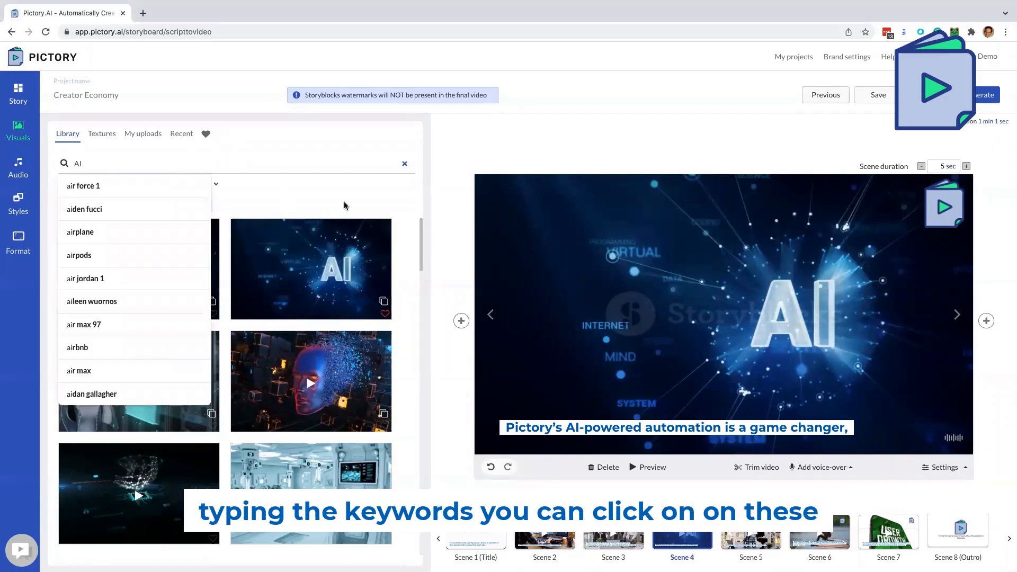
{"action": "left_click", "coordinate": [415, 196]}
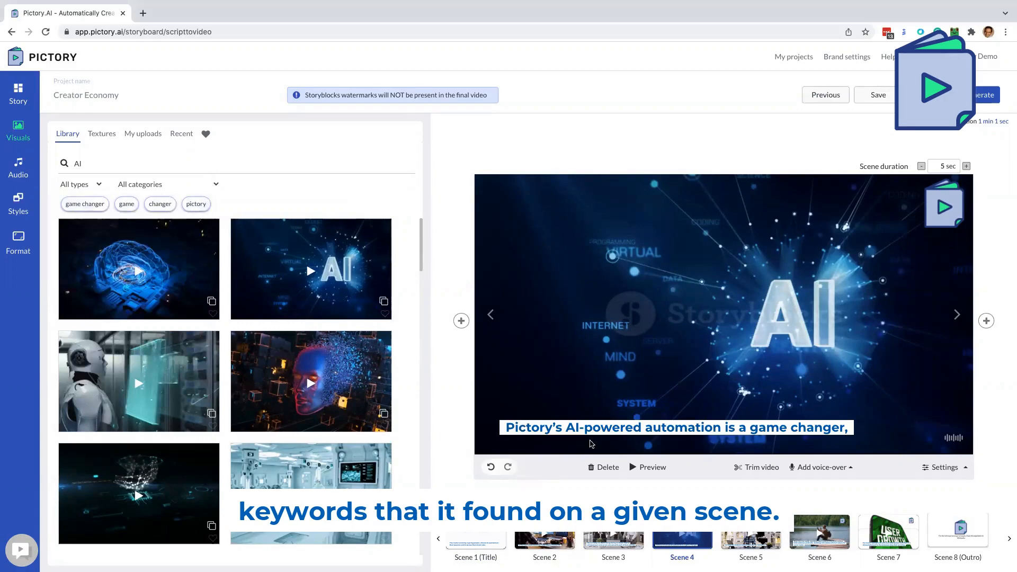
{"action": "left_click", "coordinate": [491, 315]}
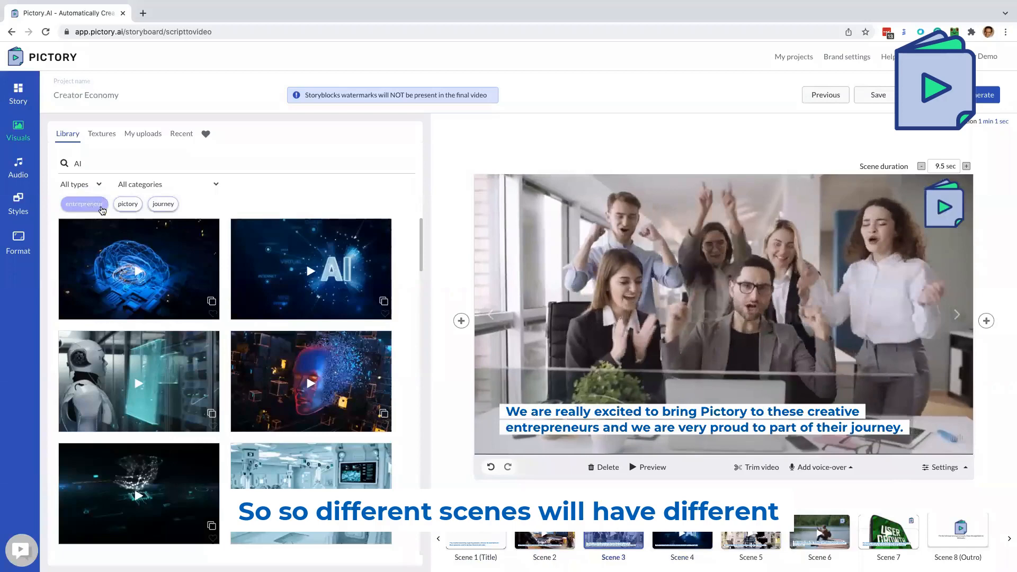
{"action": "left_click", "coordinate": [987, 320]}
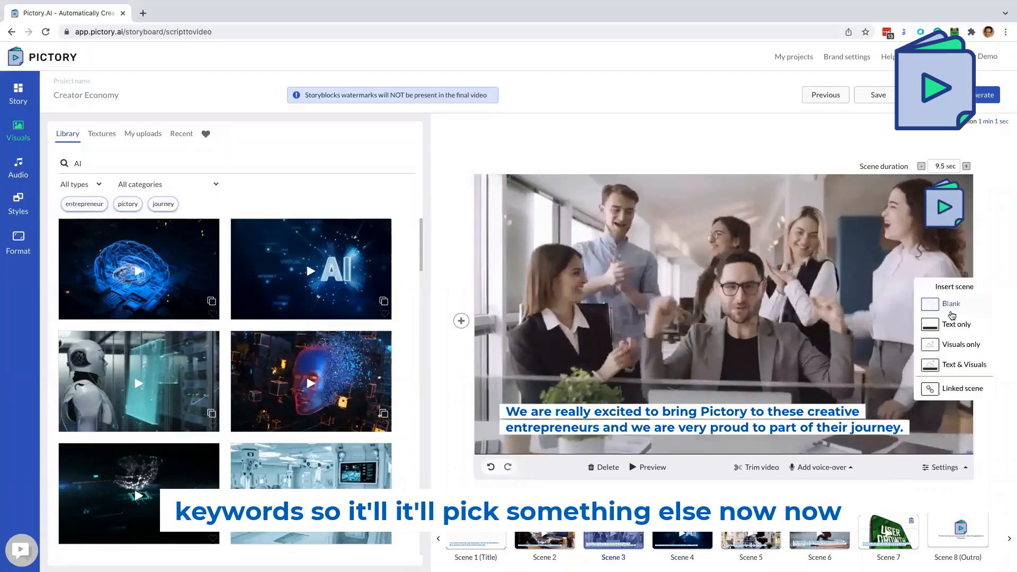
{"action": "left_click", "coordinate": [956, 315]}
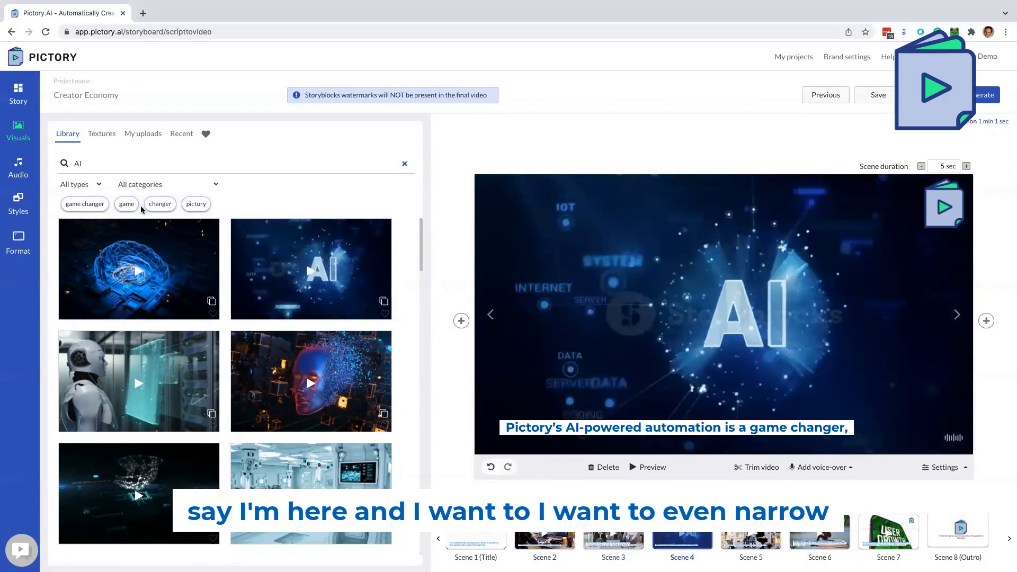
Narrow the AI visuals search to Videos in the Computers and Electronics category.
{"action": "left_click", "coordinate": [93, 184]}
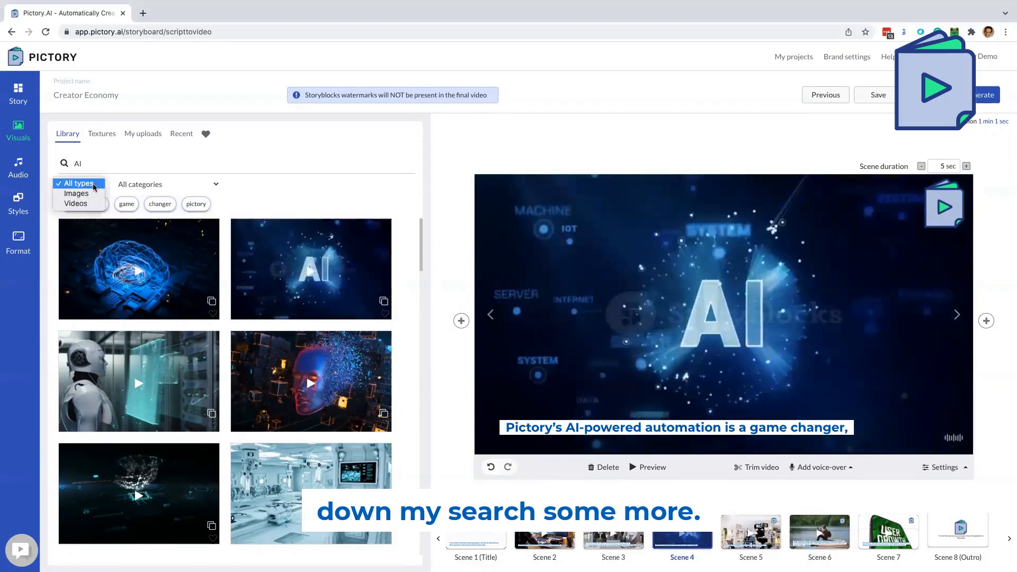
{"action": "left_click", "coordinate": [88, 204]}
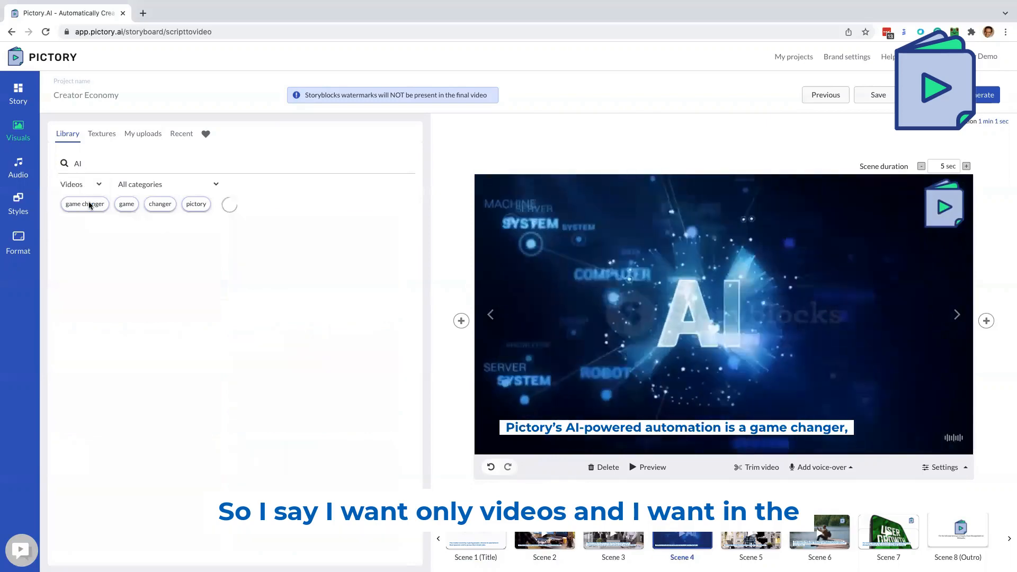
{"action": "left_click", "coordinate": [185, 185]}
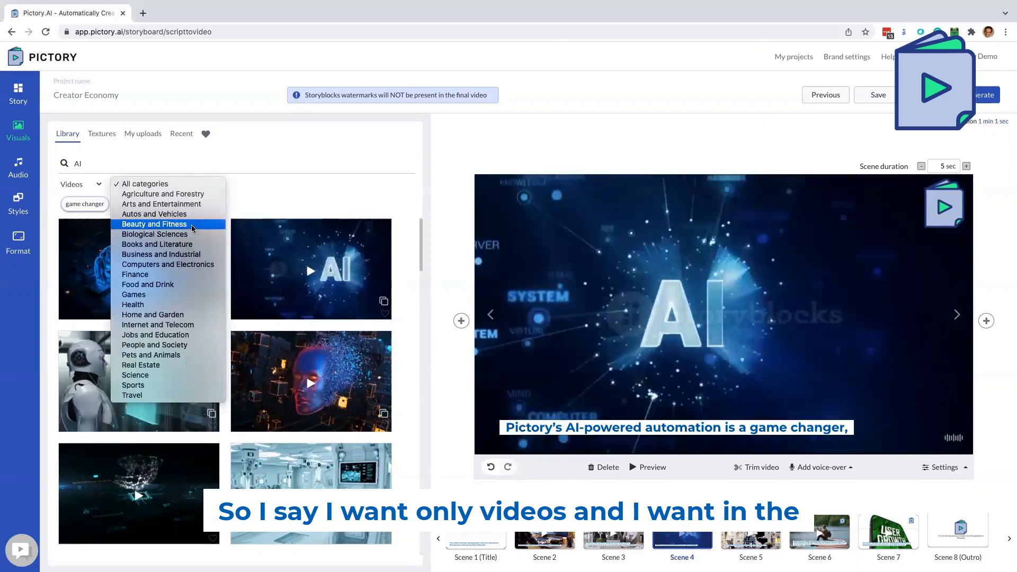
{"action": "left_click", "coordinate": [185, 265]}
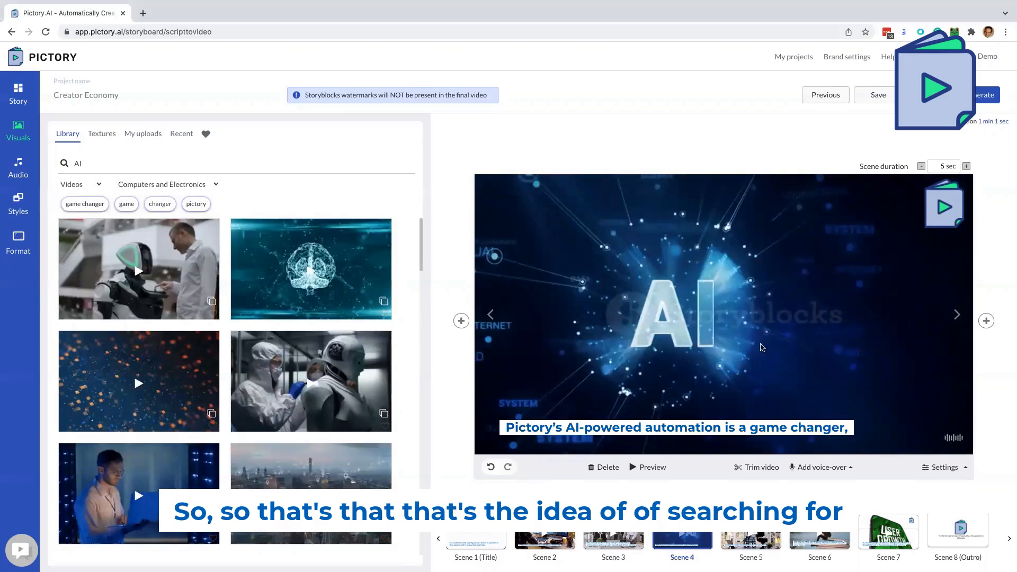
View scenes 5 and 6, and browse the previously uploaded visuals for a replacement in scene 6.
{"action": "left_click", "coordinate": [751, 537]}
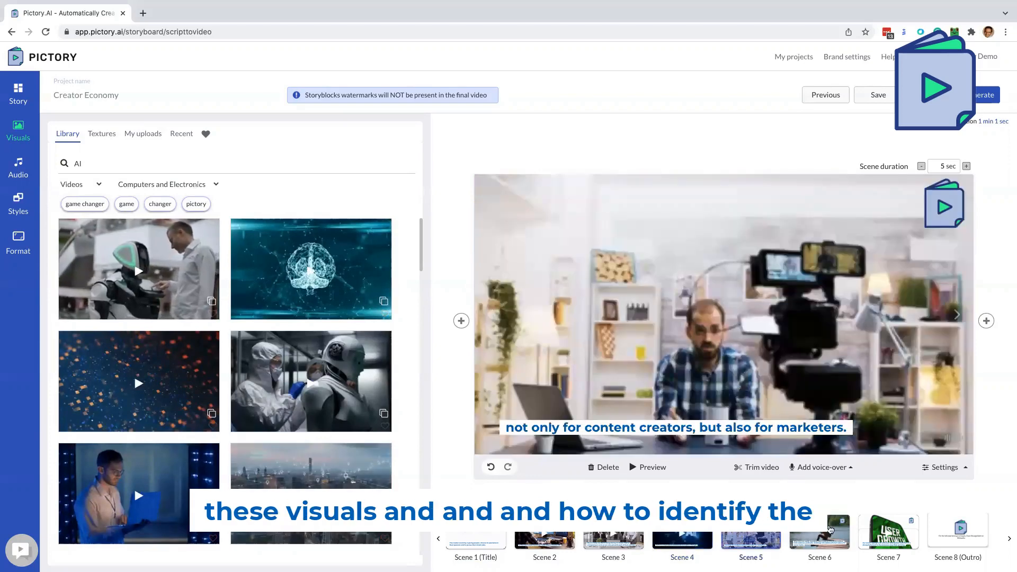
{"action": "left_click", "coordinate": [825, 536]}
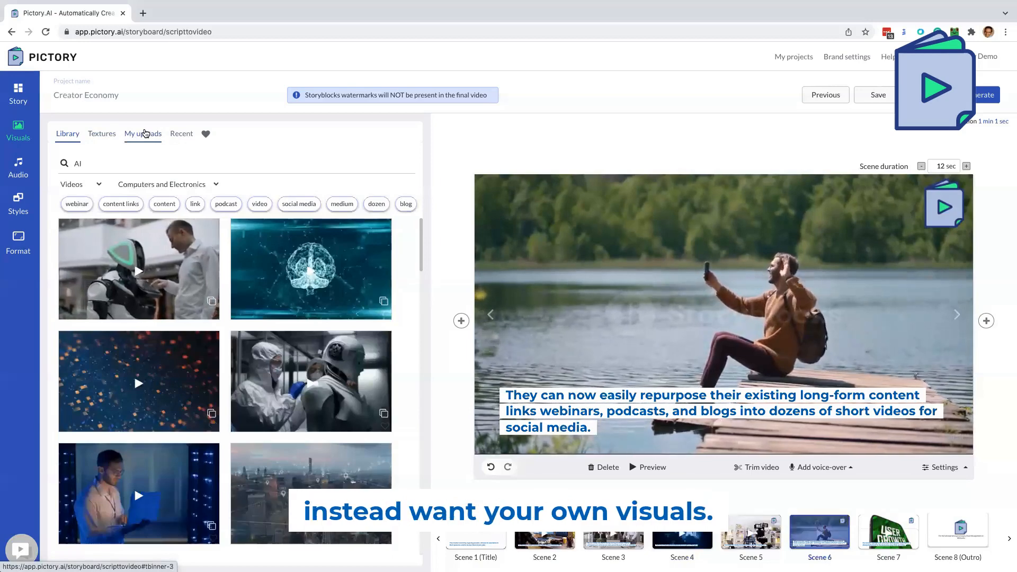
{"action": "left_click", "coordinate": [146, 133]}
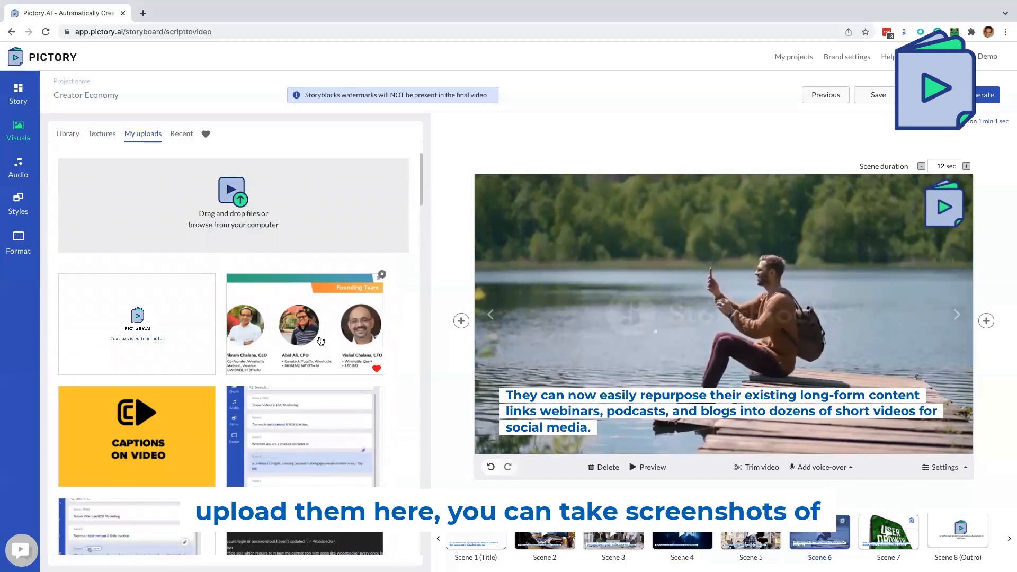
{"action": "scroll", "coordinate": [145, 313], "scroll_direction": "down", "scroll_amount": 3}
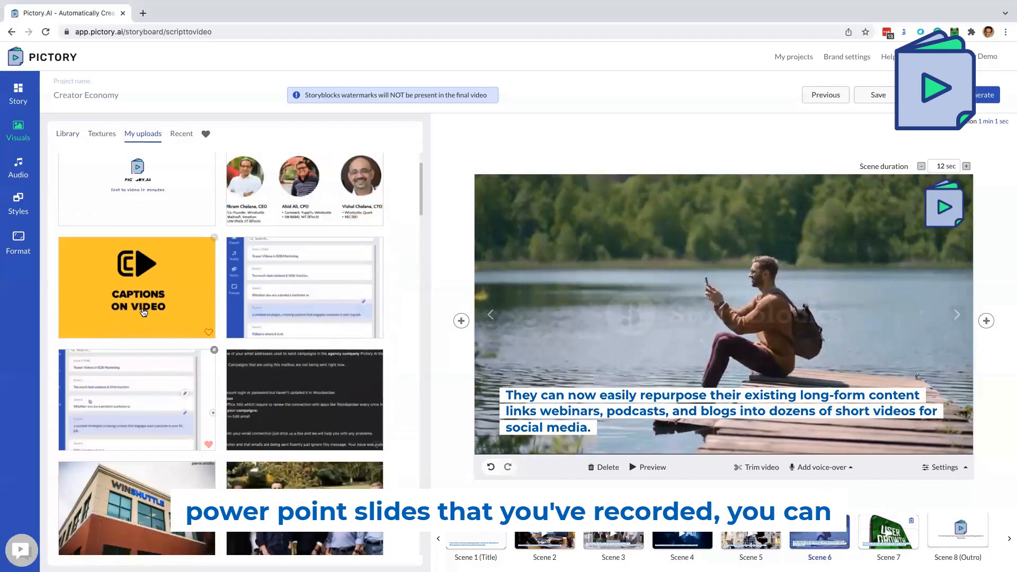
{"action": "scroll", "coordinate": [145, 312], "scroll_direction": "down", "scroll_amount": 10}
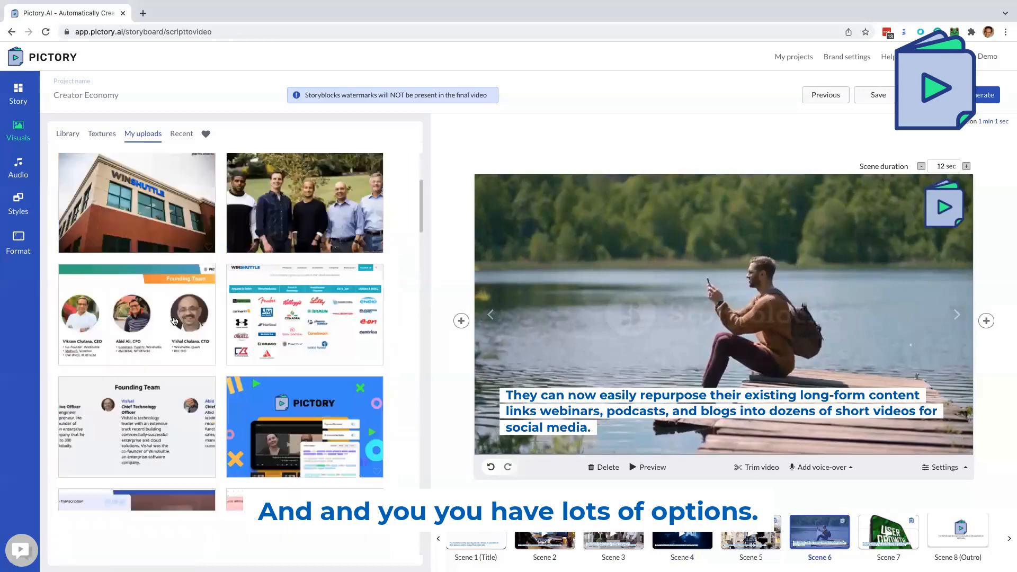
{"action": "scroll", "coordinate": [173, 320], "scroll_direction": "up", "scroll_amount": 13}
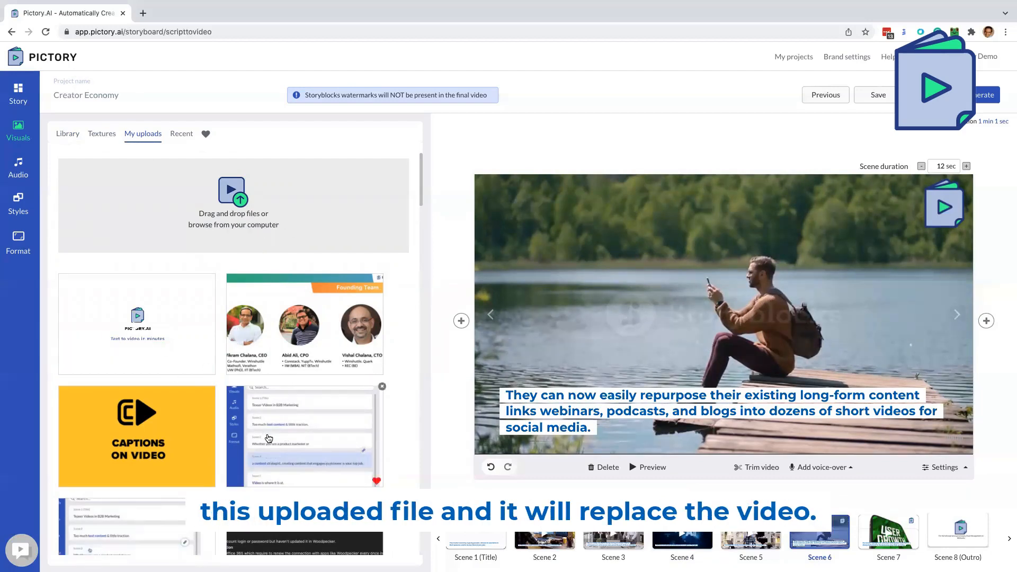
{"action": "left_click", "coordinate": [111, 136]}
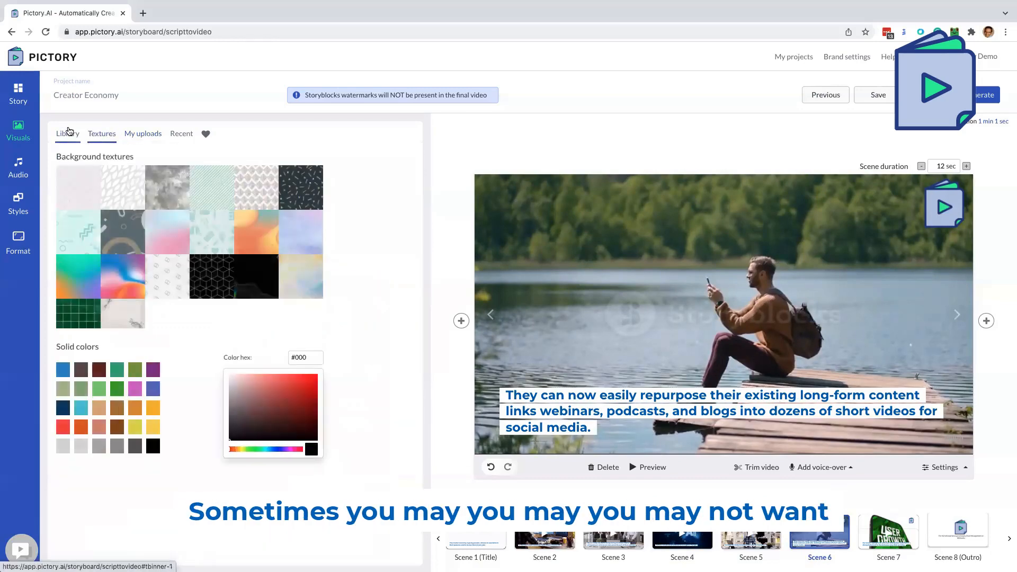
{"action": "left_click", "coordinate": [69, 135]}
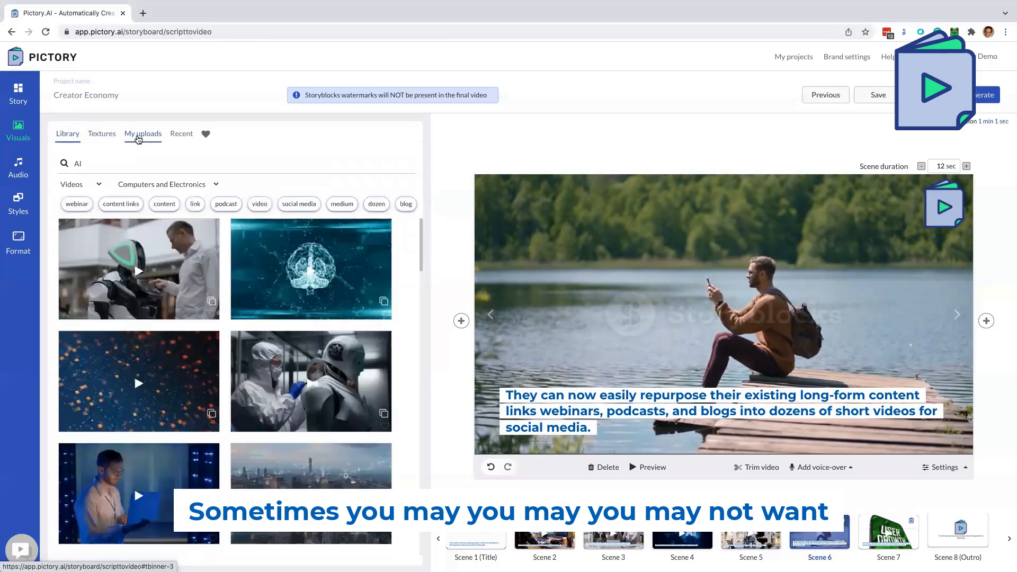
{"action": "left_click", "coordinate": [135, 141]}
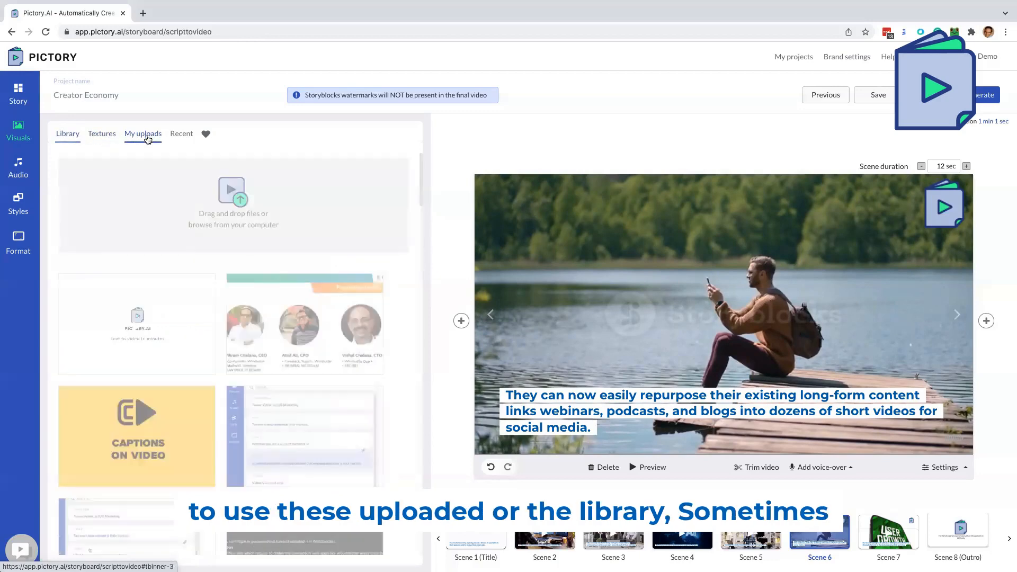
{"action": "left_click", "coordinate": [68, 137]}
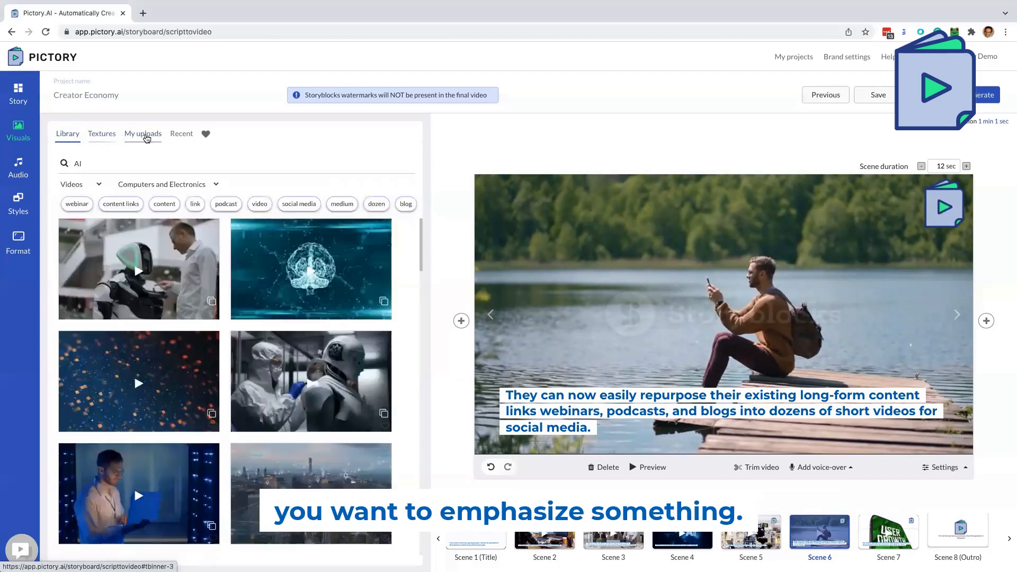
Try a solid blue background, #2E8BCA, as scene 6's visual, and undo the replacement.
{"action": "left_click", "coordinate": [106, 140]}
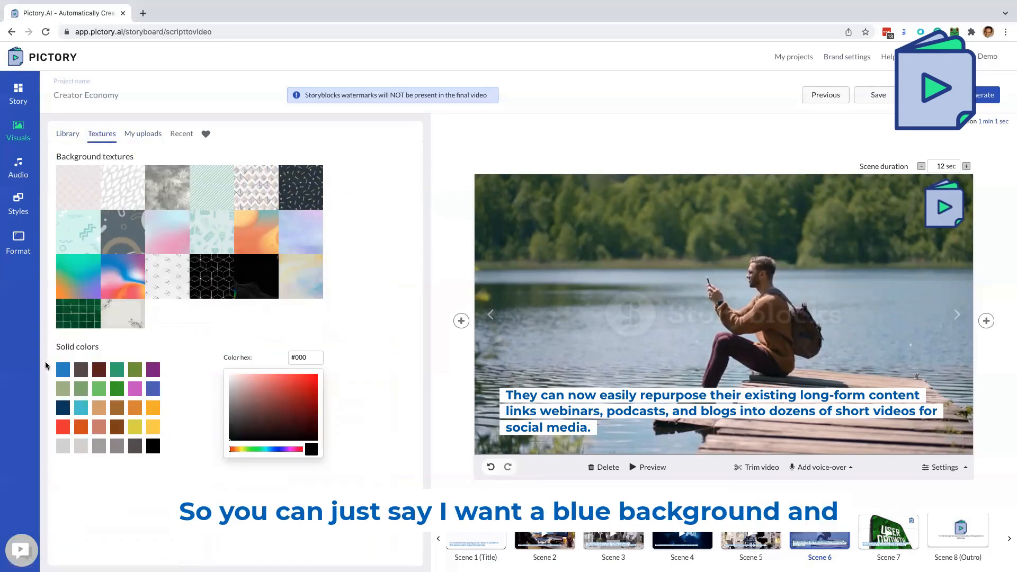
{"action": "left_click", "coordinate": [63, 370]}
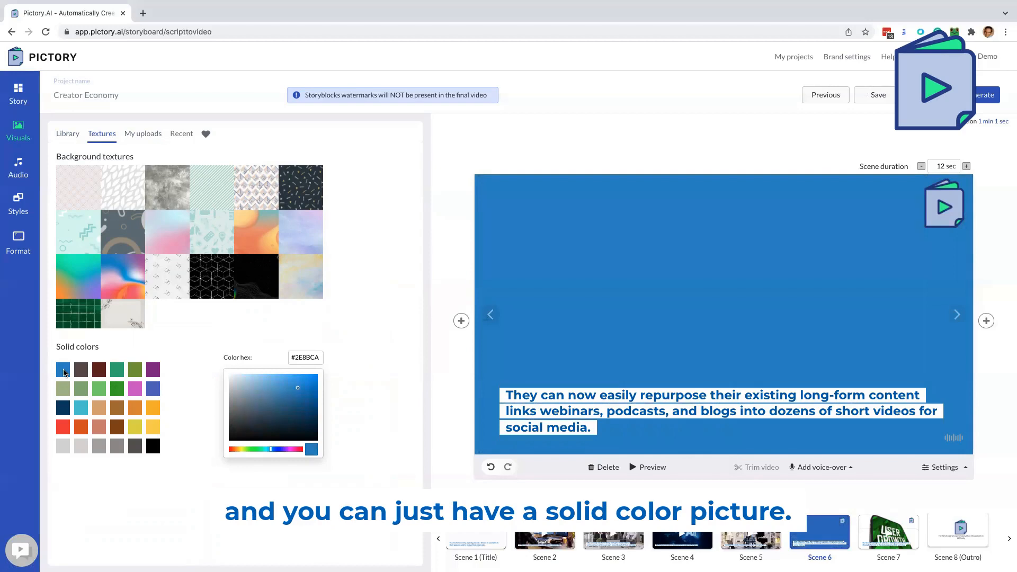
{"action": "left_click", "coordinate": [490, 467]}
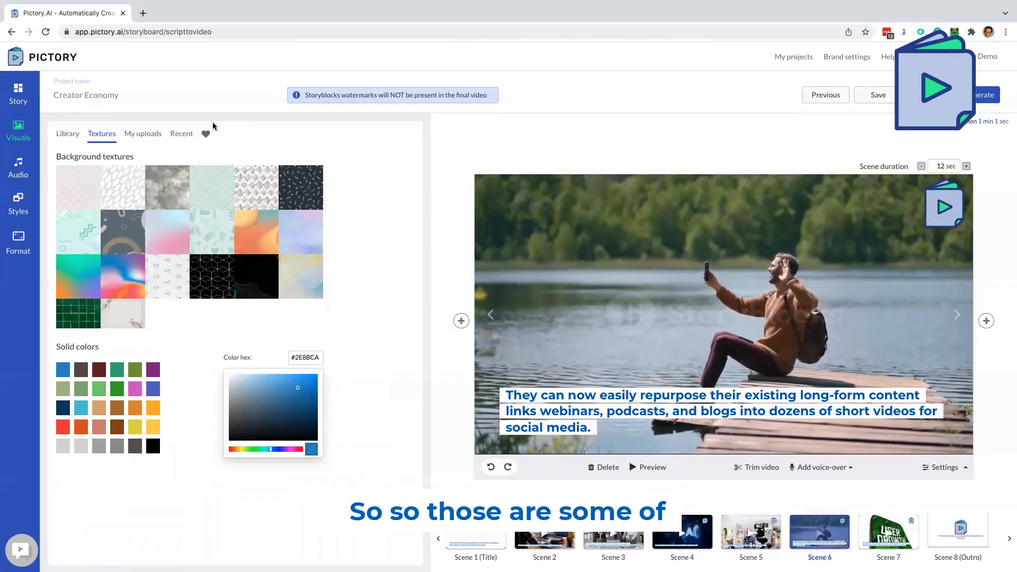
Search the library for visuals similar to the clip of the robot with scientists in white suits, look through them and close the search.
{"action": "left_click", "coordinate": [63, 138]}
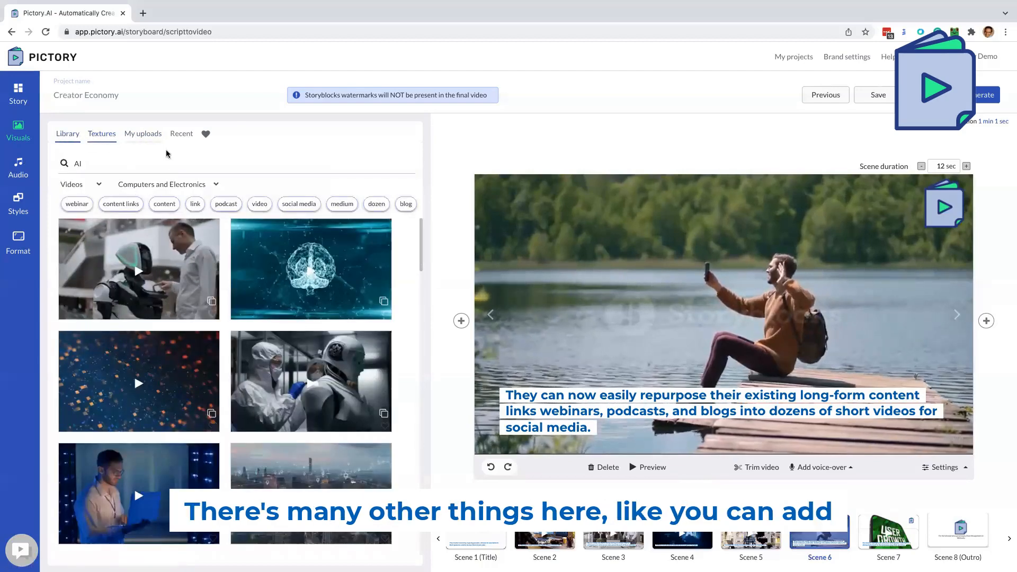
{"action": "left_click", "coordinate": [212, 314]}
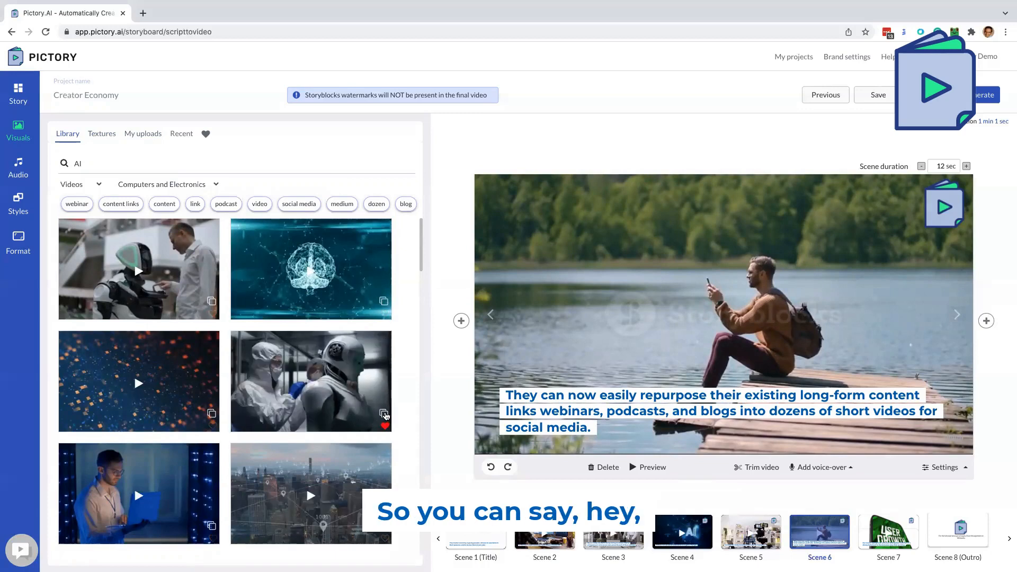
{"action": "left_click", "coordinate": [383, 414]}
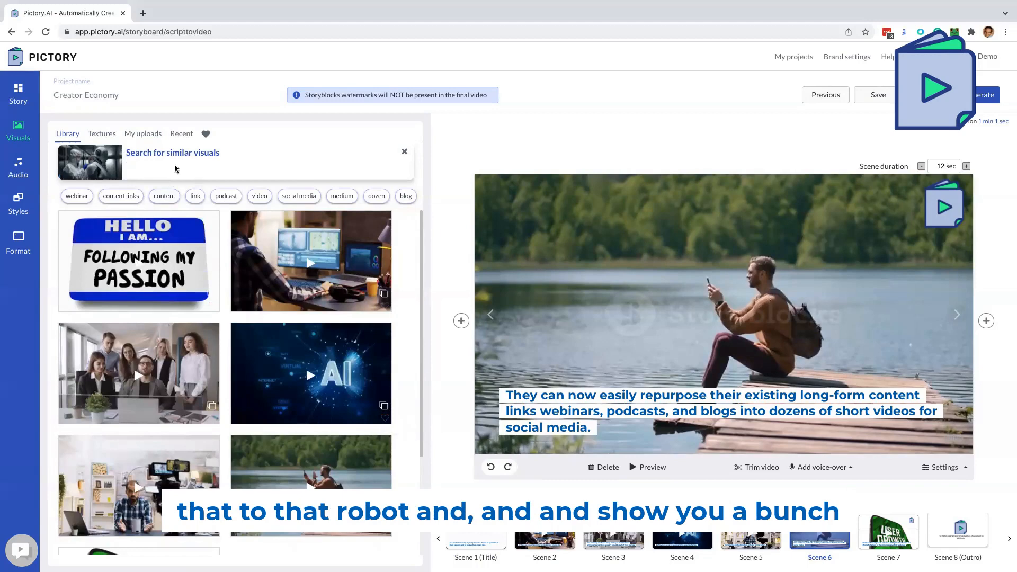
{"action": "scroll", "coordinate": [235, 452], "scroll_direction": "down", "scroll_amount": 3}
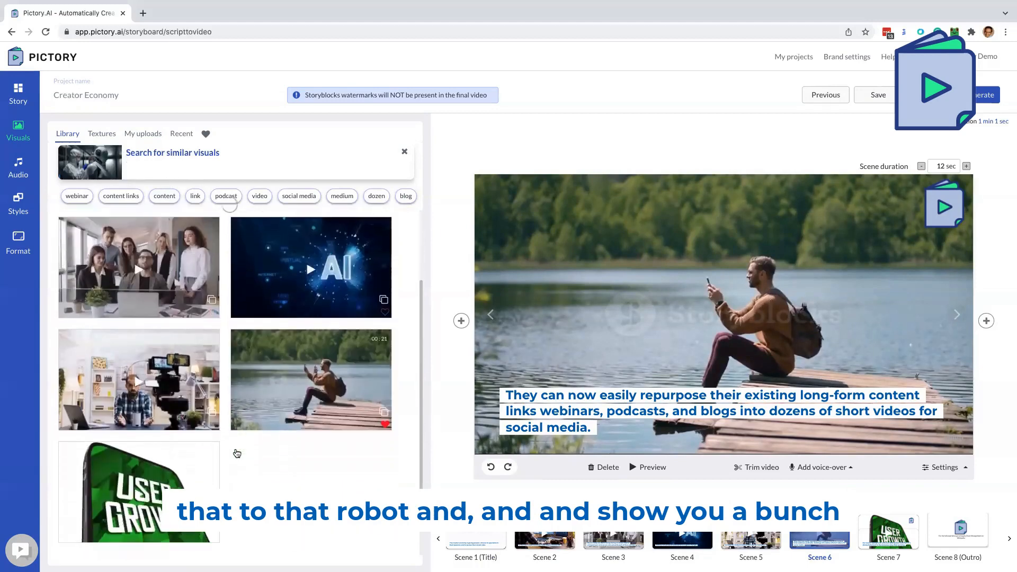
{"action": "scroll", "coordinate": [247, 444], "scroll_direction": "up", "scroll_amount": 3}
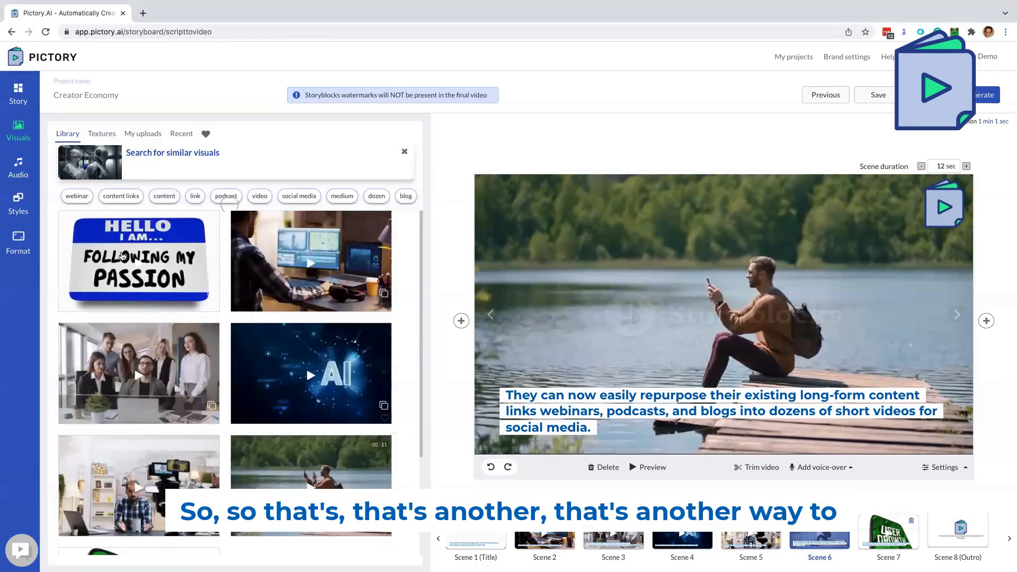
{"action": "left_click", "coordinate": [405, 151]}
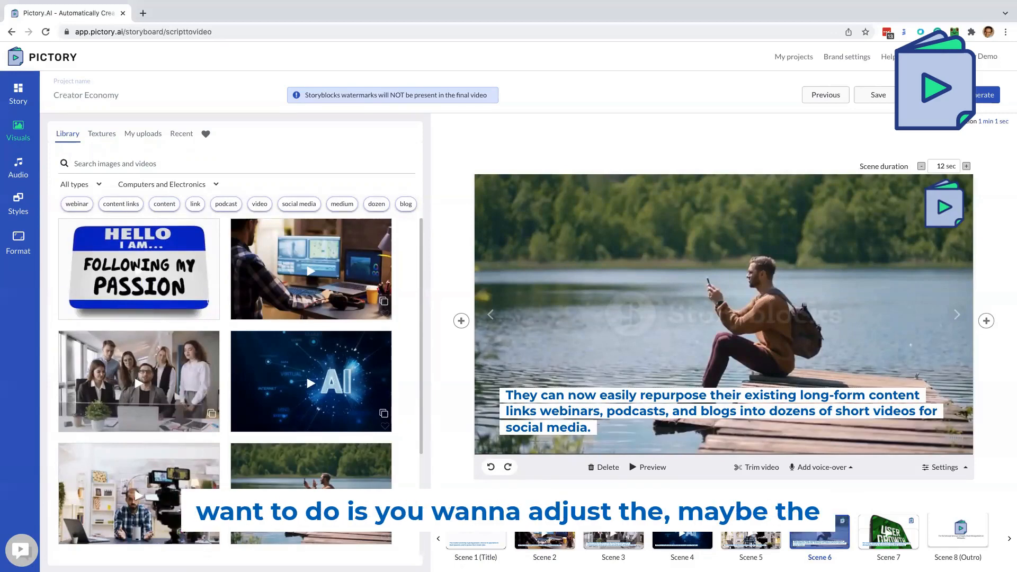
Open scene 1's caption for editing on the preview and retype the end of the word "giving".
{"action": "left_click", "coordinate": [468, 540]}
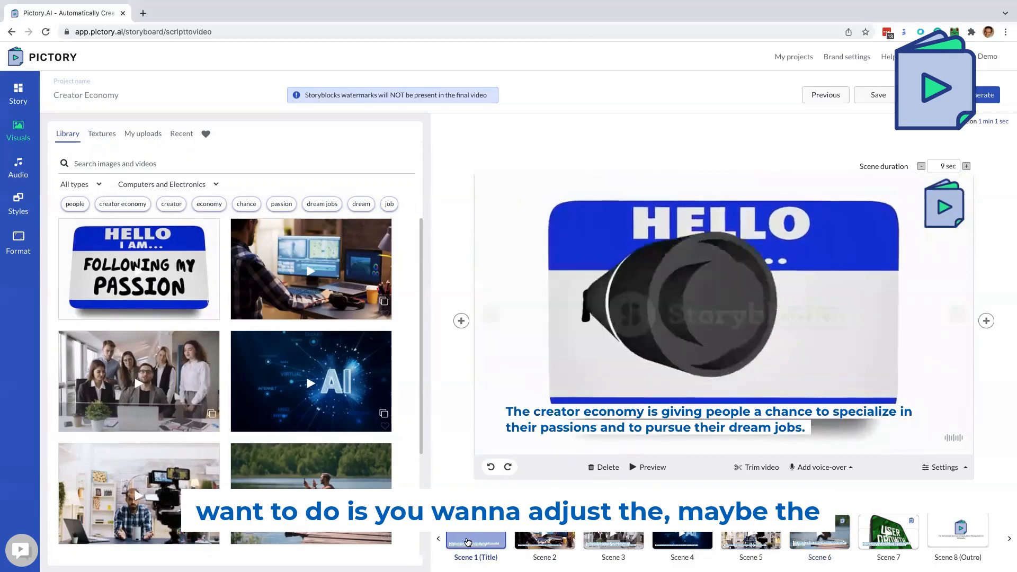
{"action": "left_click", "coordinate": [633, 411]}
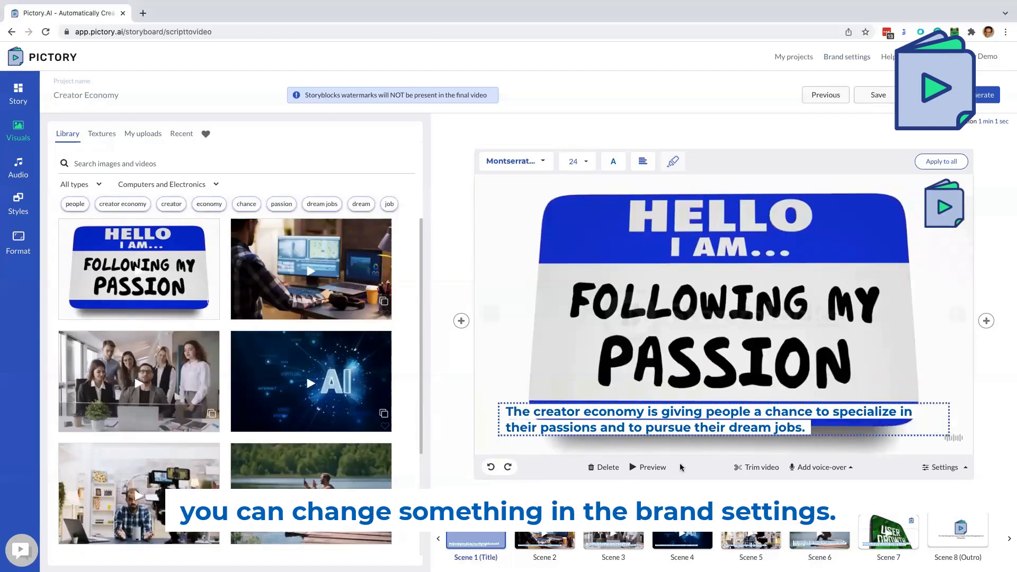
{"action": "double_click", "coordinate": [588, 414]}
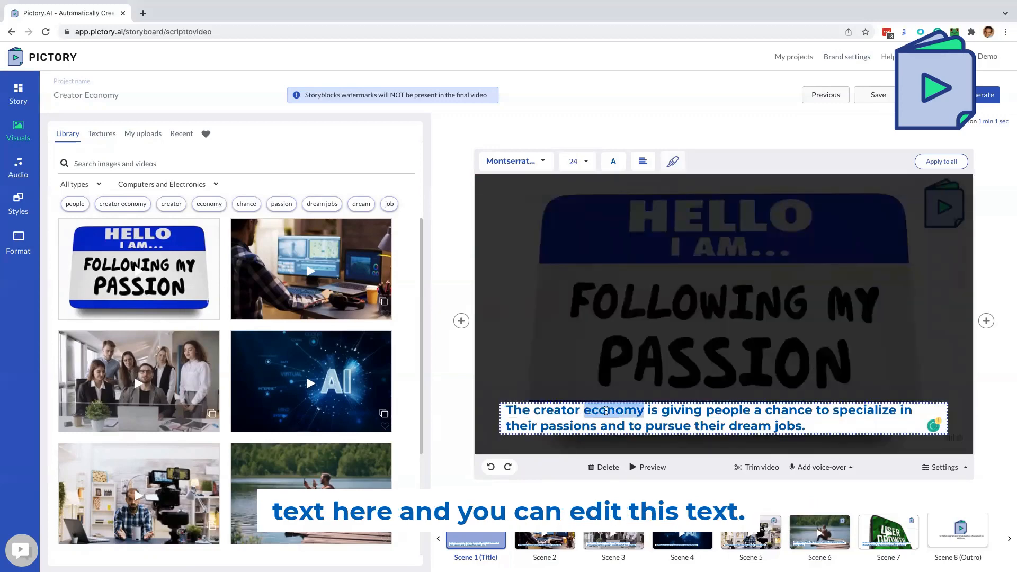
{"action": "double_click", "coordinate": [684, 409]}
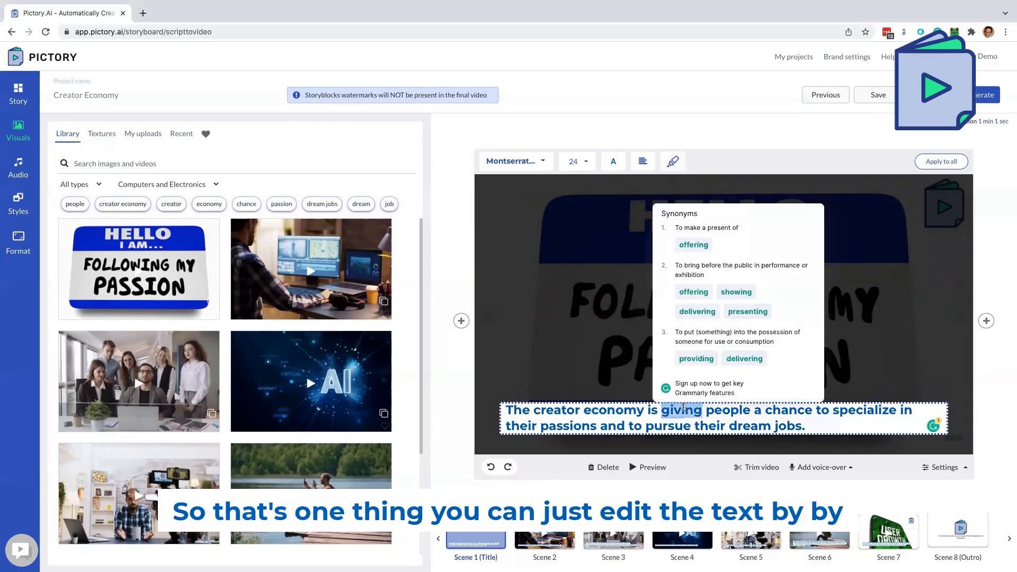
{"action": "left_click", "coordinate": [703, 413]}
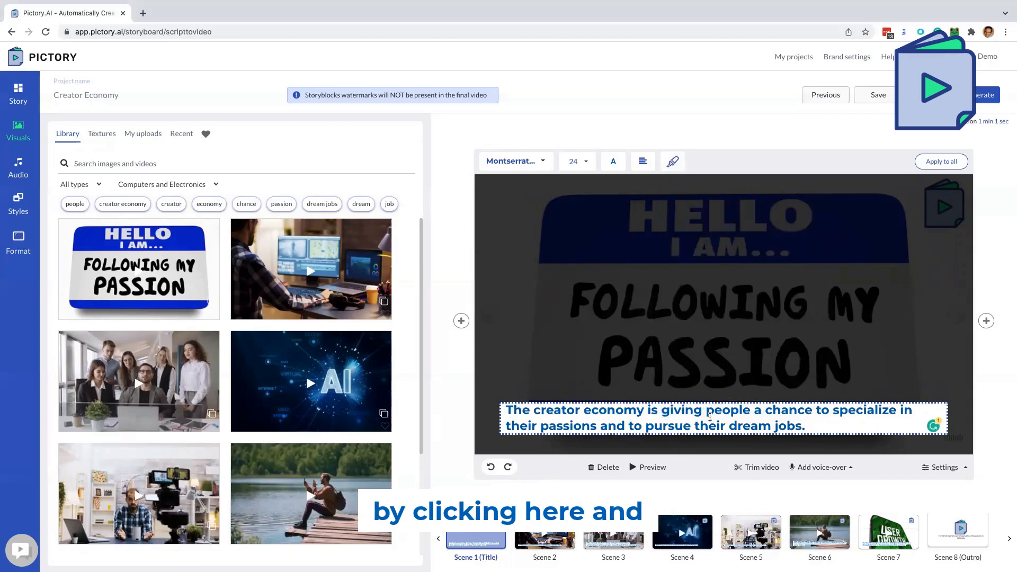
{"action": "key", "text": "BackSpace"}
{"action": "key", "text": "BackSpace"}
{"action": "type", "text": "ing"}
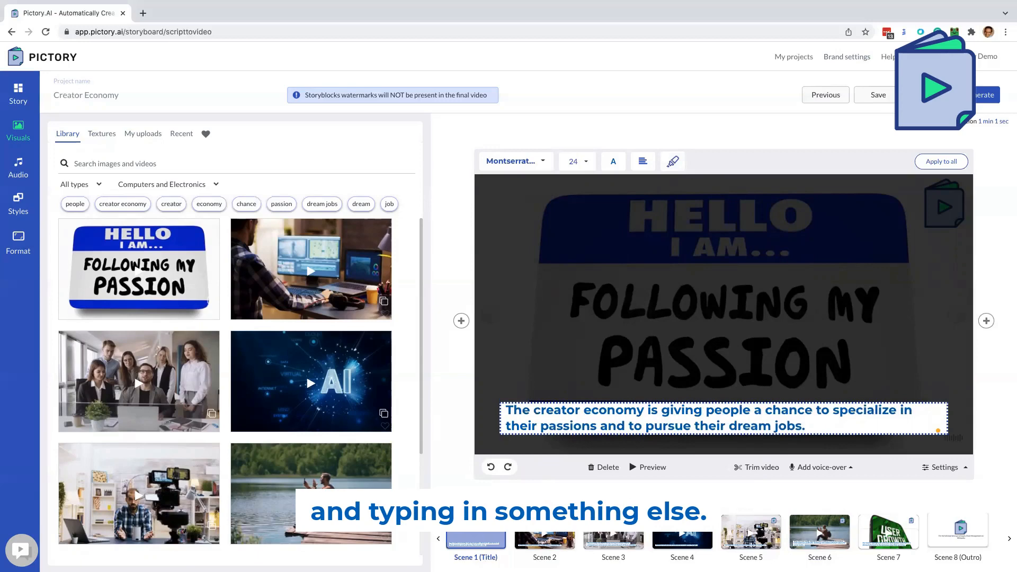
Open the story text and place the cursor in scene 3's sentence at the word "entrepreneurs".
{"action": "left_click", "coordinate": [18, 99]}
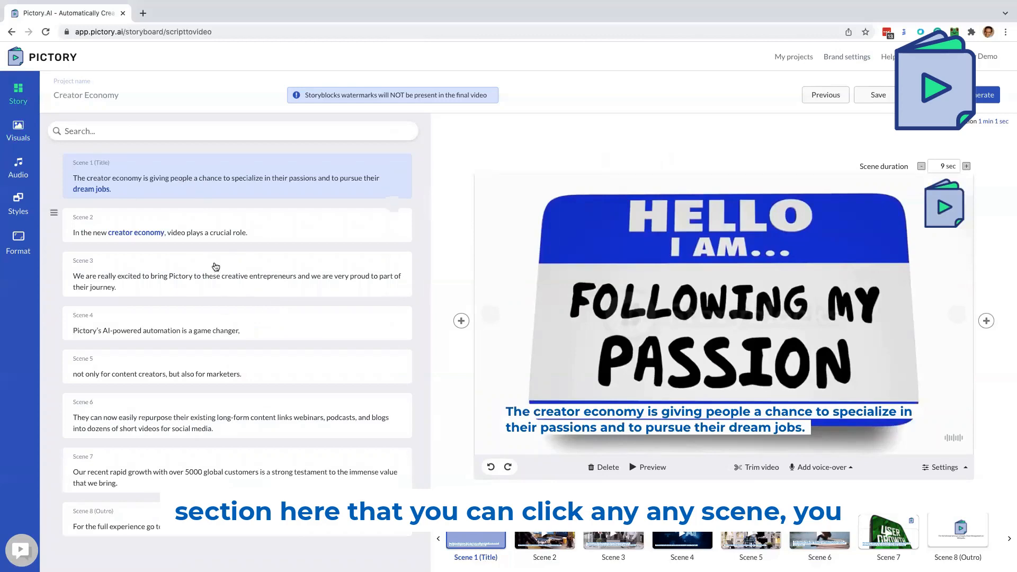
{"action": "left_click", "coordinate": [219, 285]}
{"action": "double_click", "coordinate": [236, 277]}
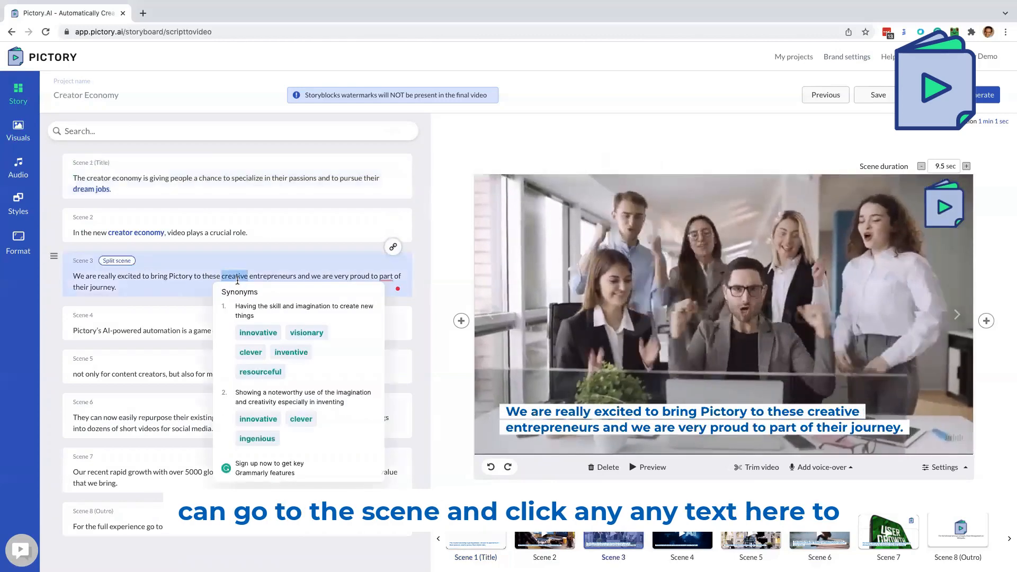
{"action": "left_click", "coordinate": [290, 277]}
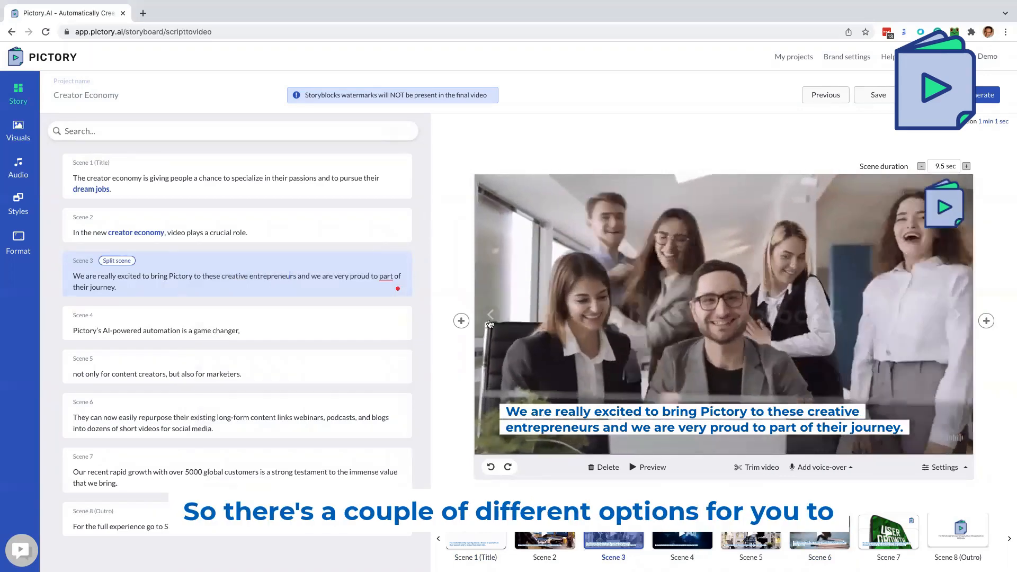
Center-align scene 3's caption text and apply its text style to all scenes.
{"action": "left_click", "coordinate": [629, 418]}
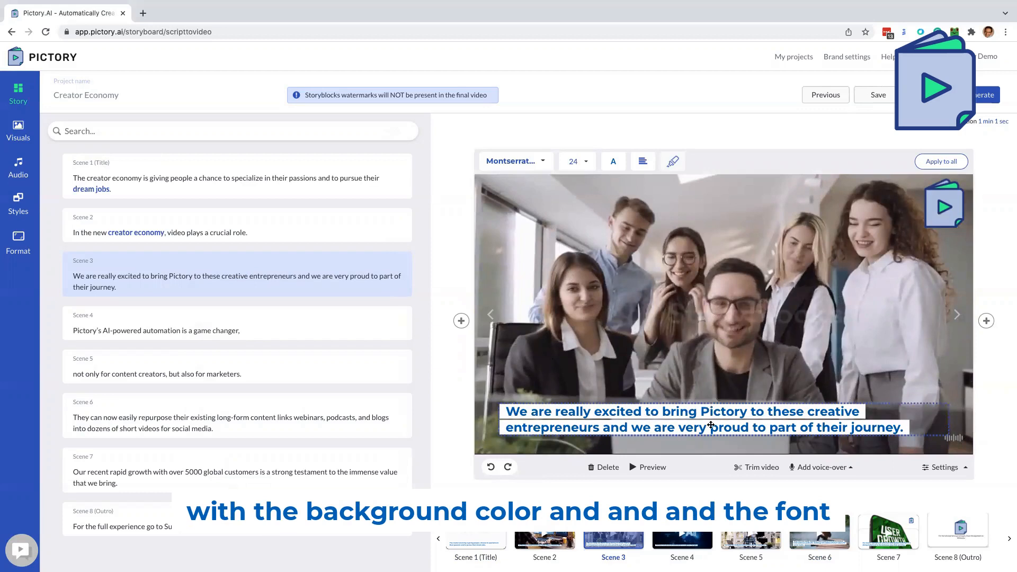
{"action": "mouse_move", "coordinate": [630, 164]}
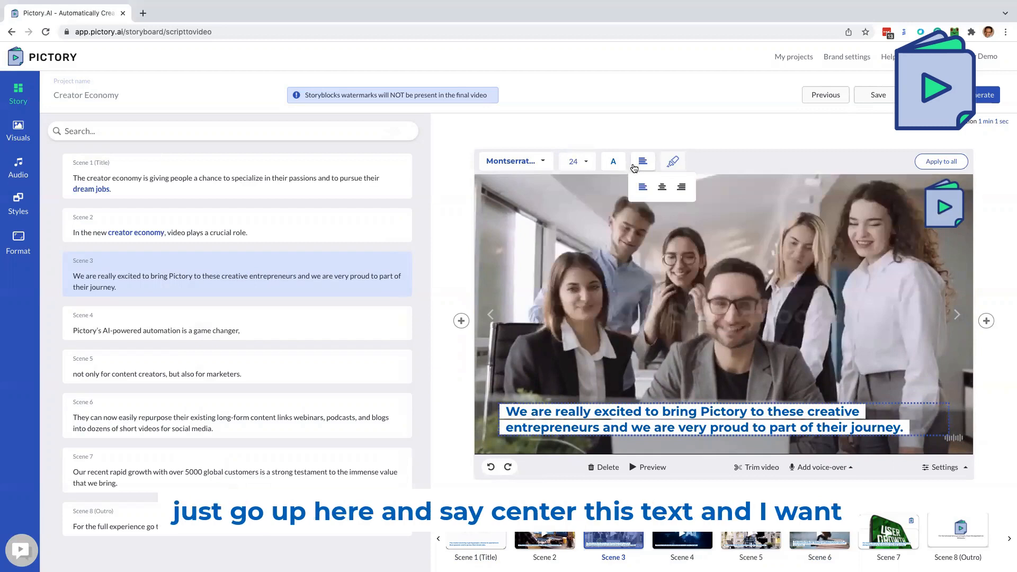
{"action": "left_click", "coordinate": [662, 188]}
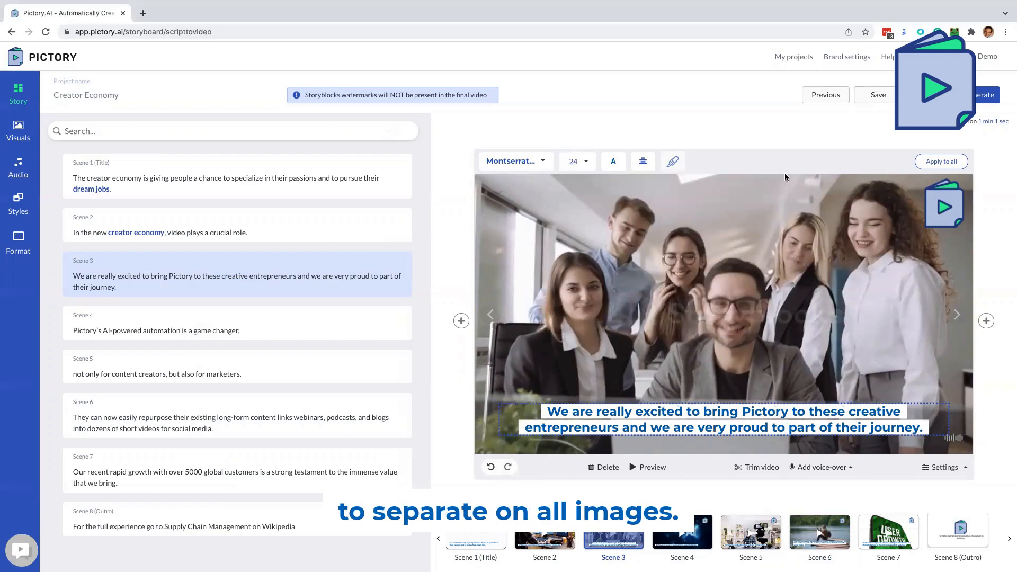
{"action": "left_click", "coordinate": [946, 165]}
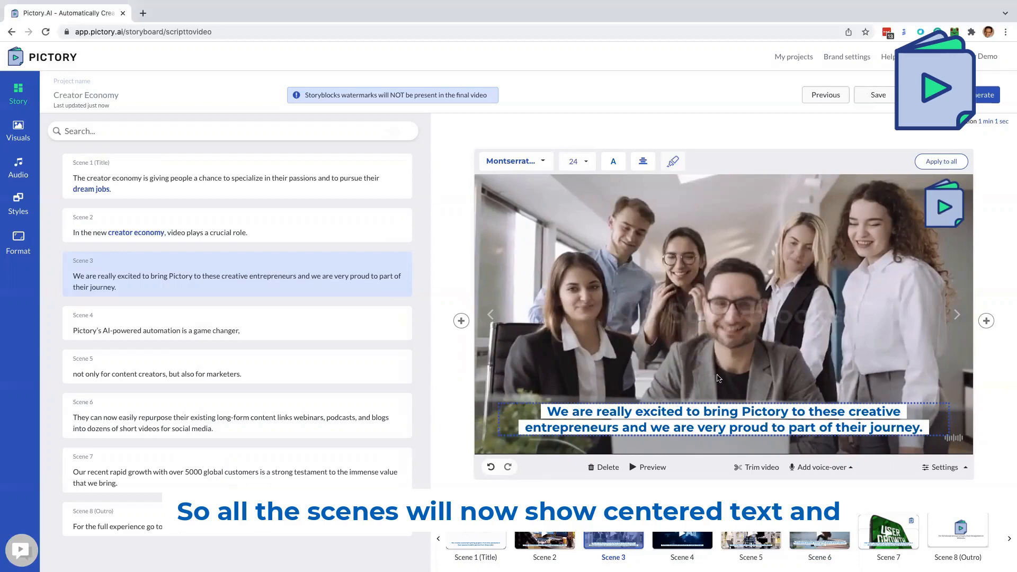
Go through scenes 1 to 8 and back to check the caption alignment in each one.
{"action": "left_click", "coordinate": [483, 541]}
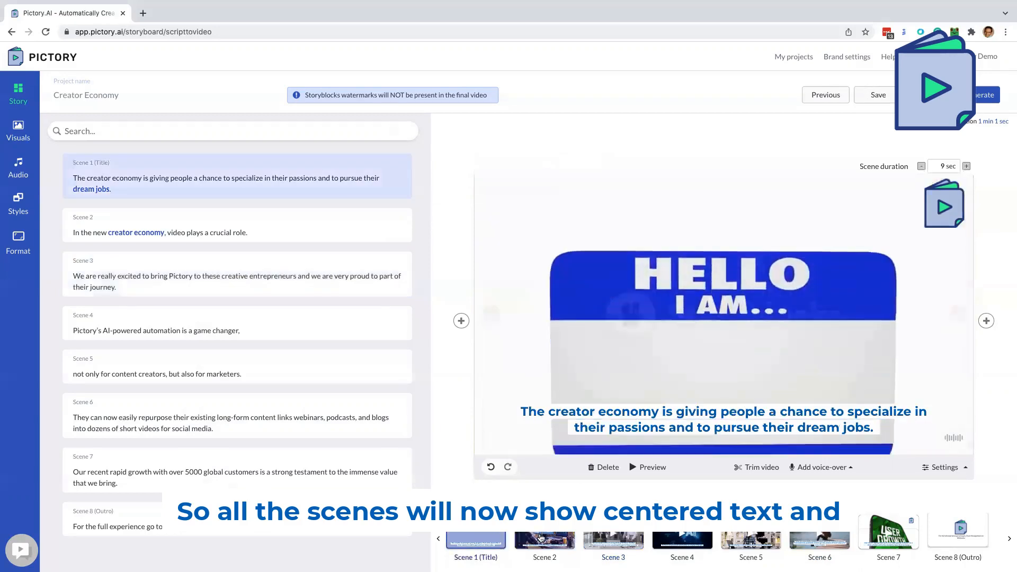
{"action": "left_click", "coordinate": [547, 539]}
{"action": "left_click", "coordinate": [616, 536]}
{"action": "left_click", "coordinate": [674, 535]}
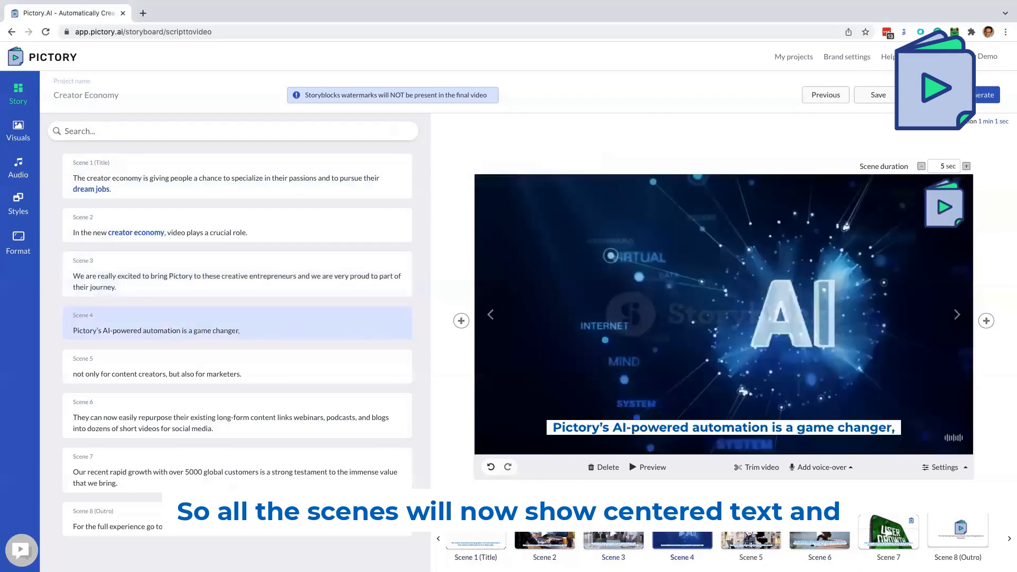
{"action": "left_click", "coordinate": [749, 532]}
{"action": "left_click", "coordinate": [818, 538]}
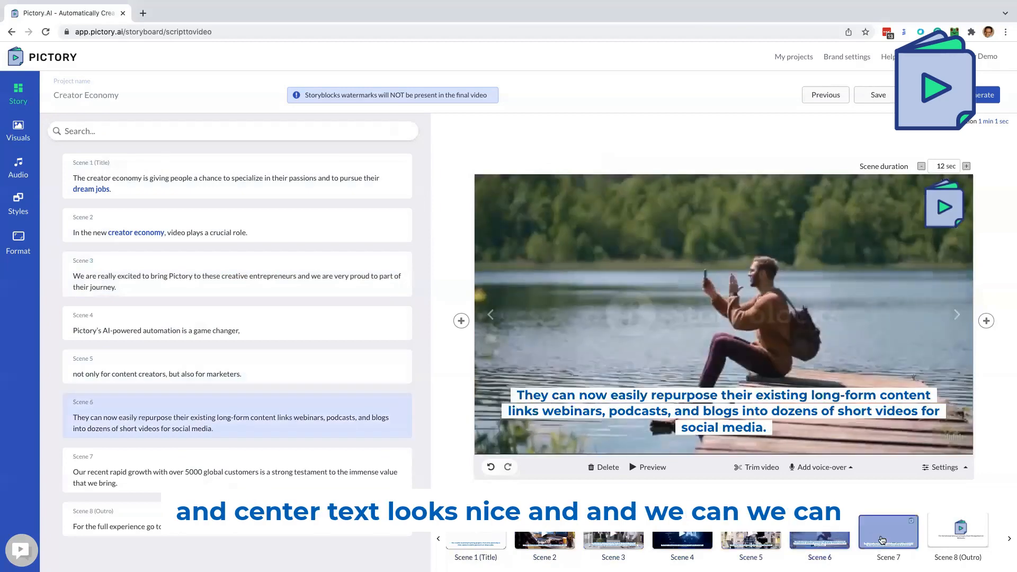
{"action": "left_click", "coordinate": [899, 541]}
{"action": "left_click", "coordinate": [965, 539]}
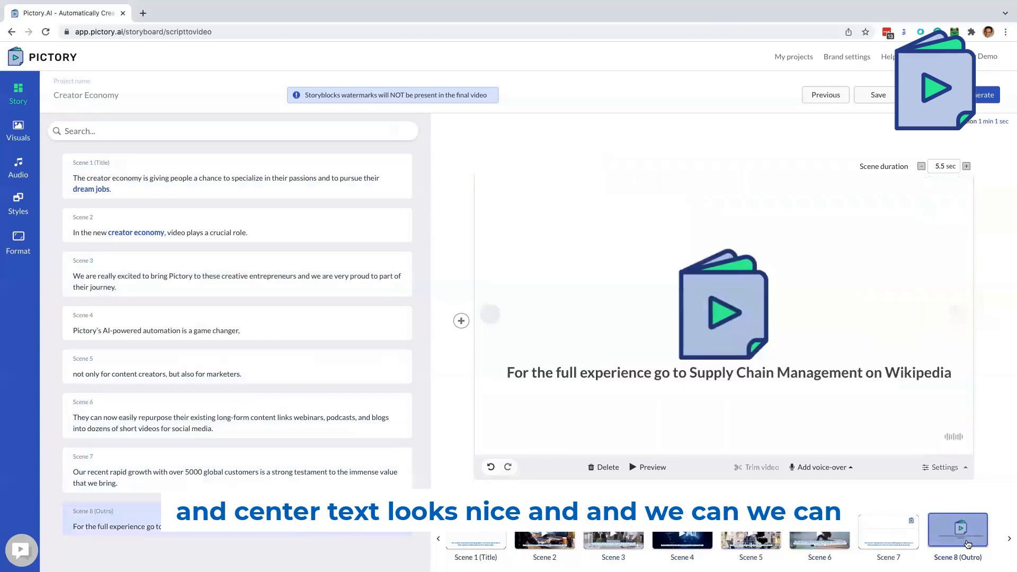
{"action": "left_click", "coordinate": [889, 536]}
{"action": "left_click", "coordinate": [819, 538]}
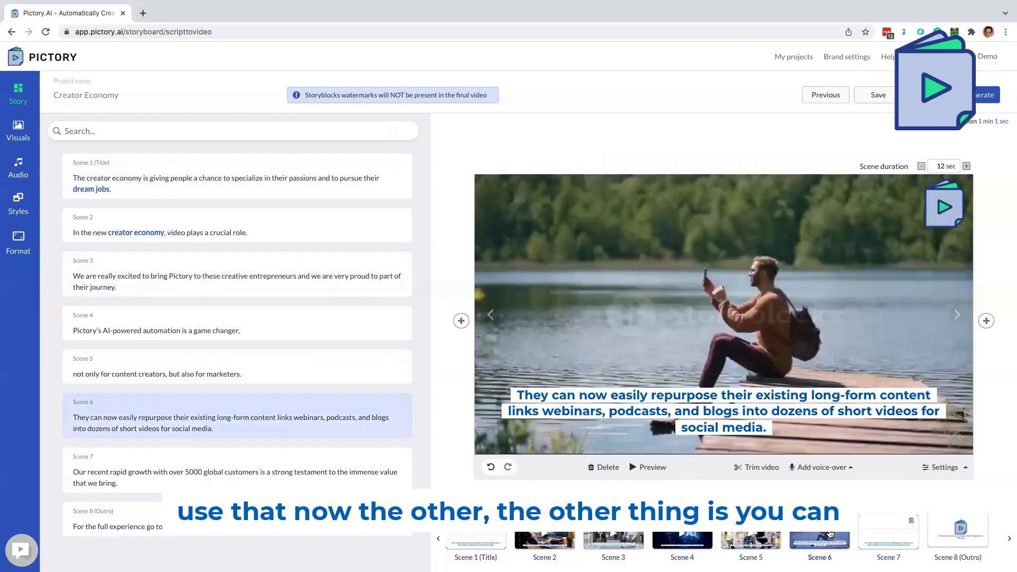
{"action": "left_click", "coordinate": [733, 540]}
Move scene 1's caption up to the middle of the frame, over the name tag graphic.
{"action": "left_click", "coordinate": [498, 535]}
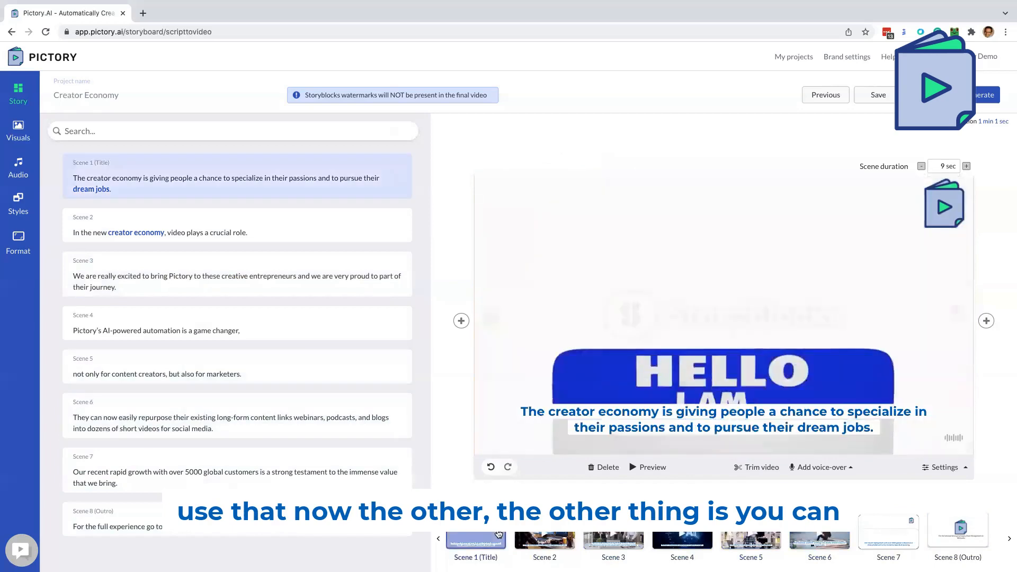
{"action": "left_click", "coordinate": [609, 412]}
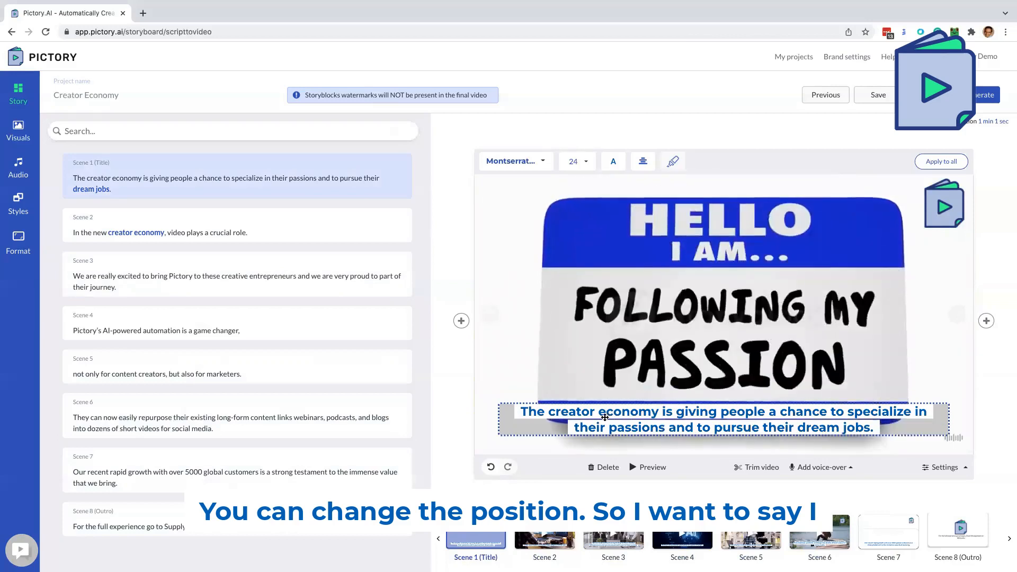
{"action": "left_click_drag", "start_coordinate": [605, 416], "coordinate": [607, 312]}
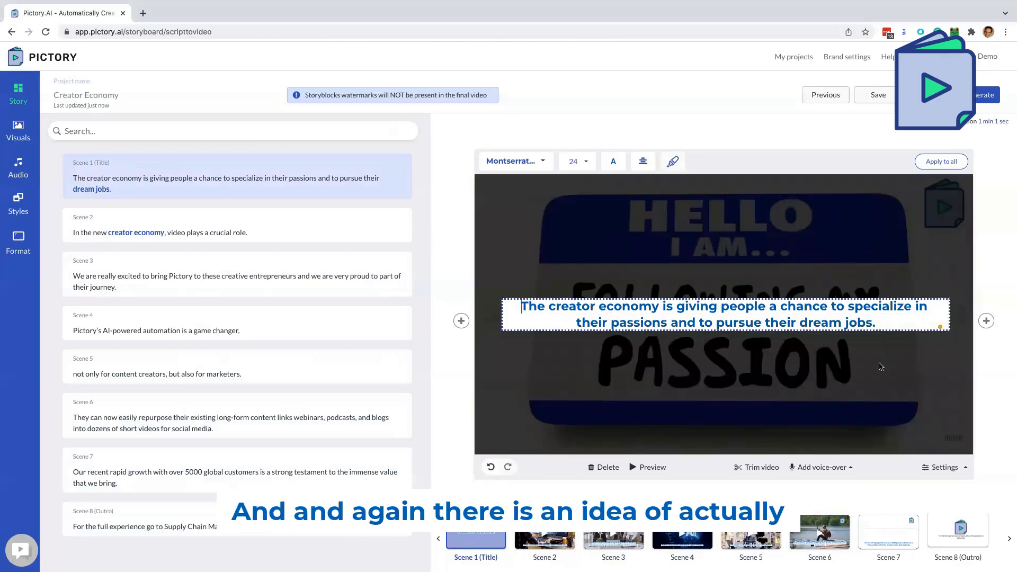
{"action": "left_click", "coordinate": [919, 287]}
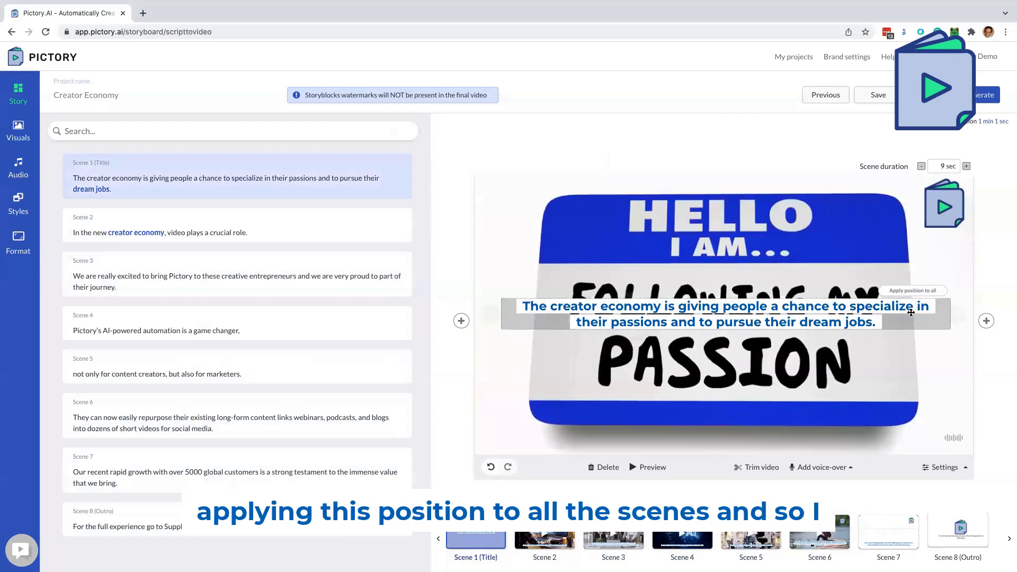
Apply scene 1's caption position to all scenes and check the placement in the following scenes.
{"action": "left_click", "coordinate": [916, 292]}
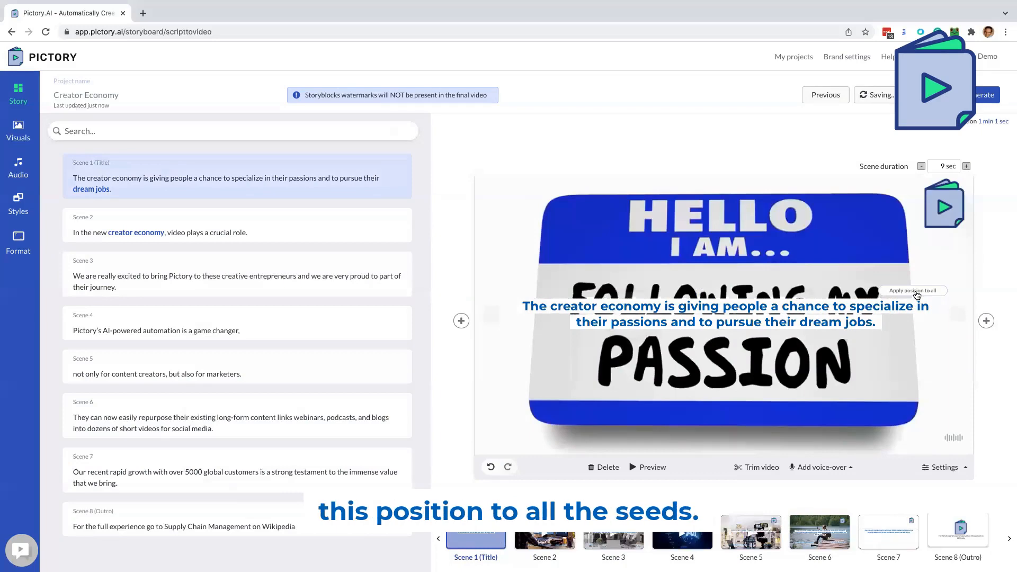
{"action": "left_click", "coordinate": [544, 535]}
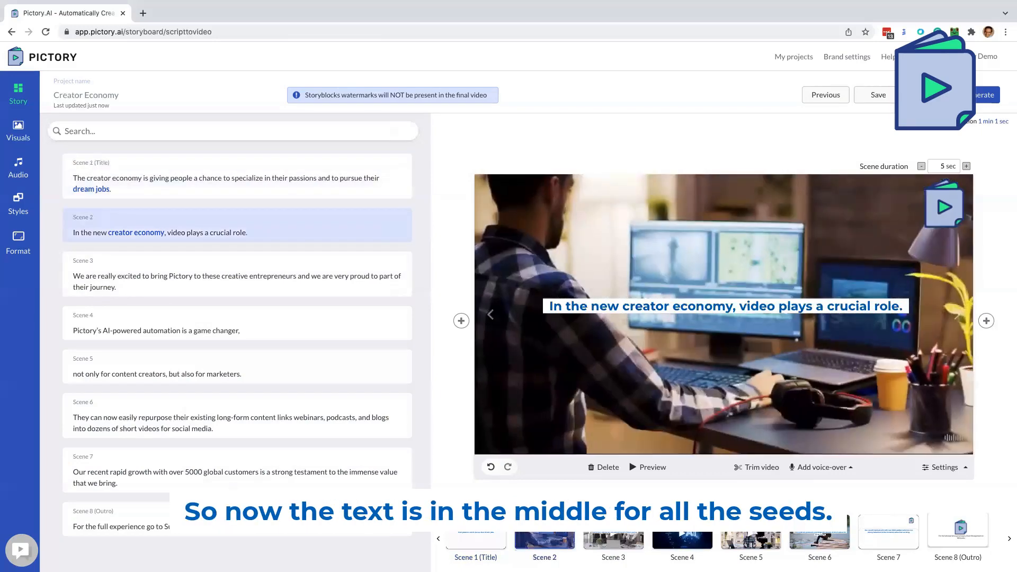
{"action": "left_click", "coordinate": [606, 538]}
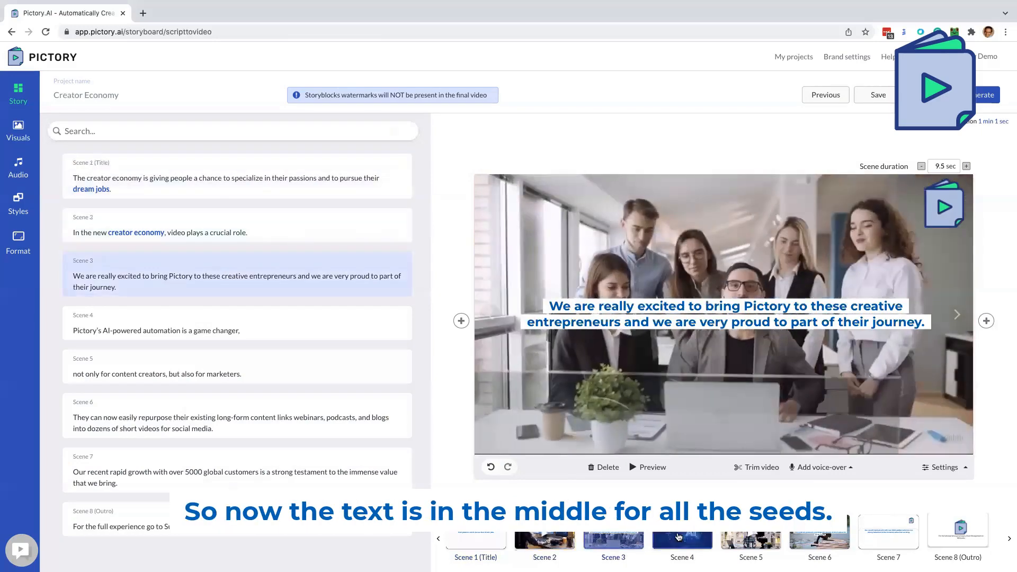
{"action": "left_click", "coordinate": [757, 540]}
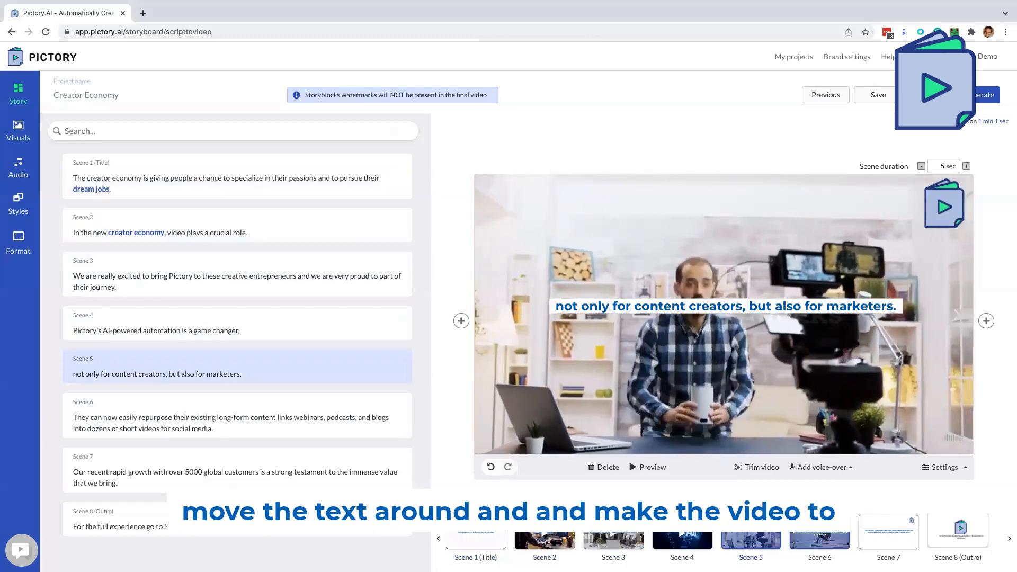
{"action": "left_click", "coordinate": [820, 540]}
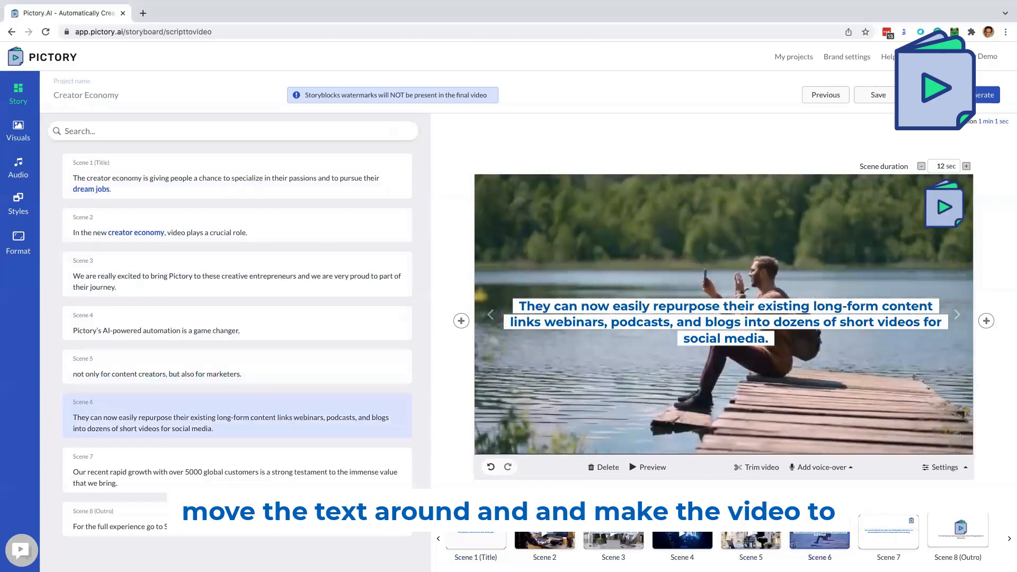
{"action": "left_click", "coordinate": [866, 536]}
{"action": "left_click", "coordinate": [758, 536]}
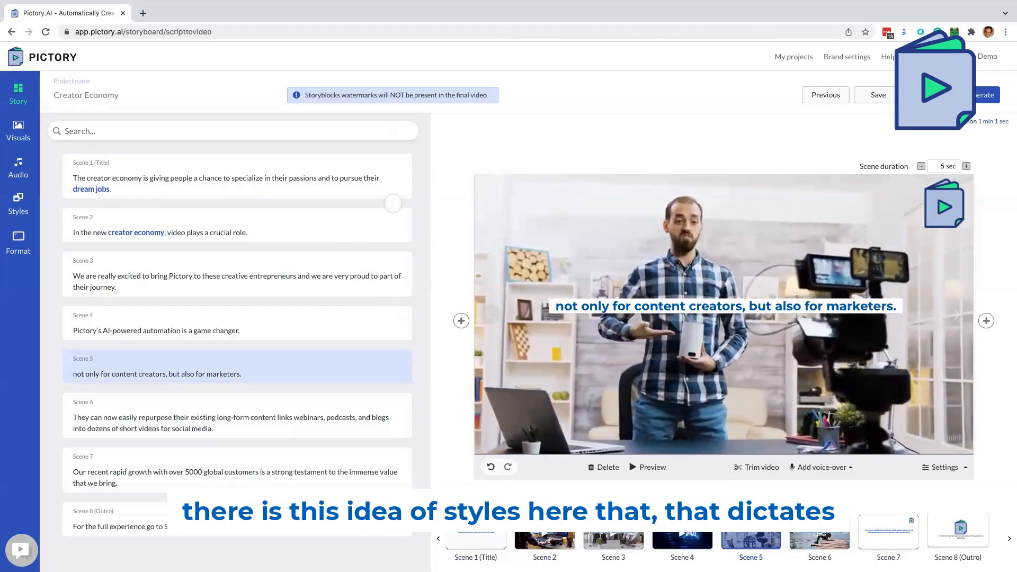
Browse the style themes and apply Theme 7, the snowy red berries design, to the video.
{"action": "left_click", "coordinate": [20, 200]}
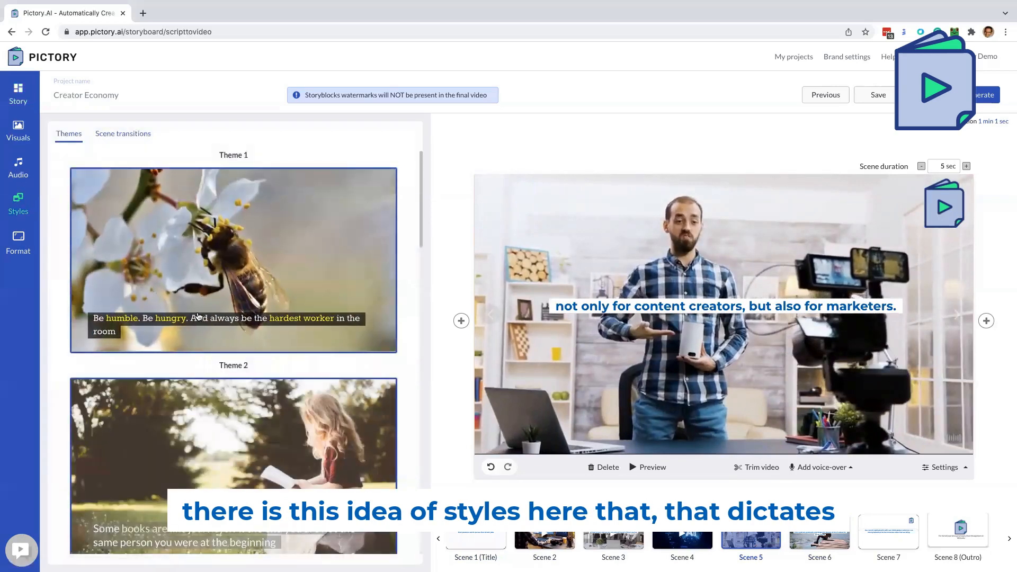
{"action": "scroll", "coordinate": [198, 317], "scroll_direction": "down", "scroll_amount": 1}
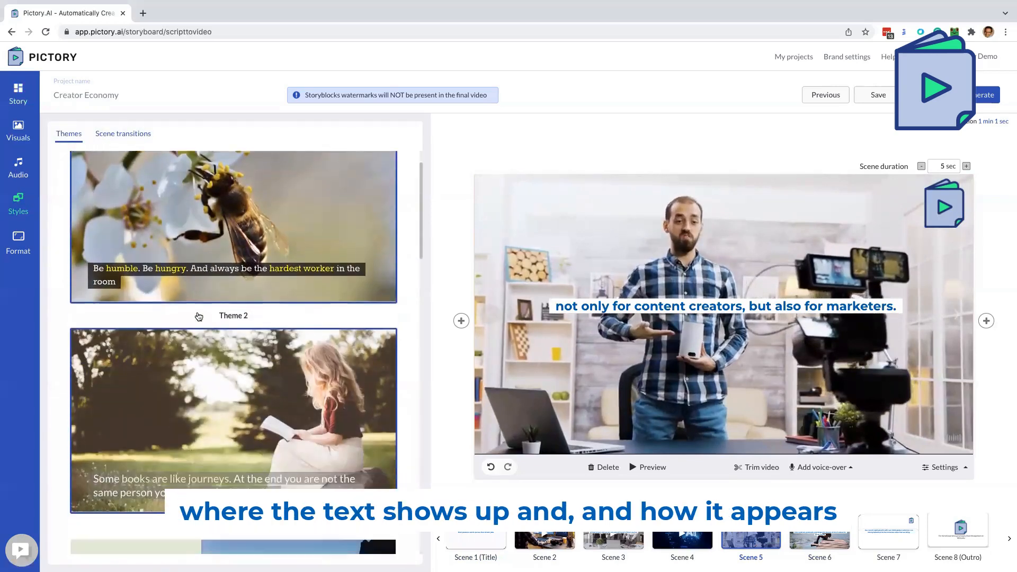
{"action": "scroll", "coordinate": [198, 317], "scroll_direction": "up", "scroll_amount": 1}
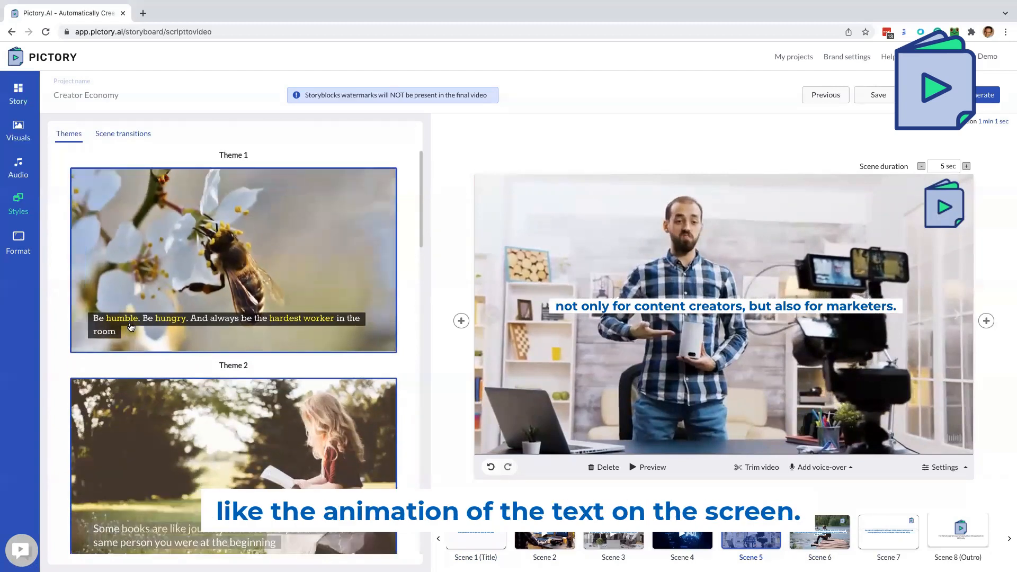
{"action": "scroll", "coordinate": [131, 327], "scroll_direction": "down", "scroll_amount": 1}
{"action": "scroll", "coordinate": [130, 327], "scroll_direction": "down", "scroll_amount": 1}
{"action": "scroll", "coordinate": [130, 328], "scroll_direction": "up", "scroll_amount": 1}
{"action": "scroll", "coordinate": [212, 413], "scroll_direction": "down", "scroll_amount": 2}
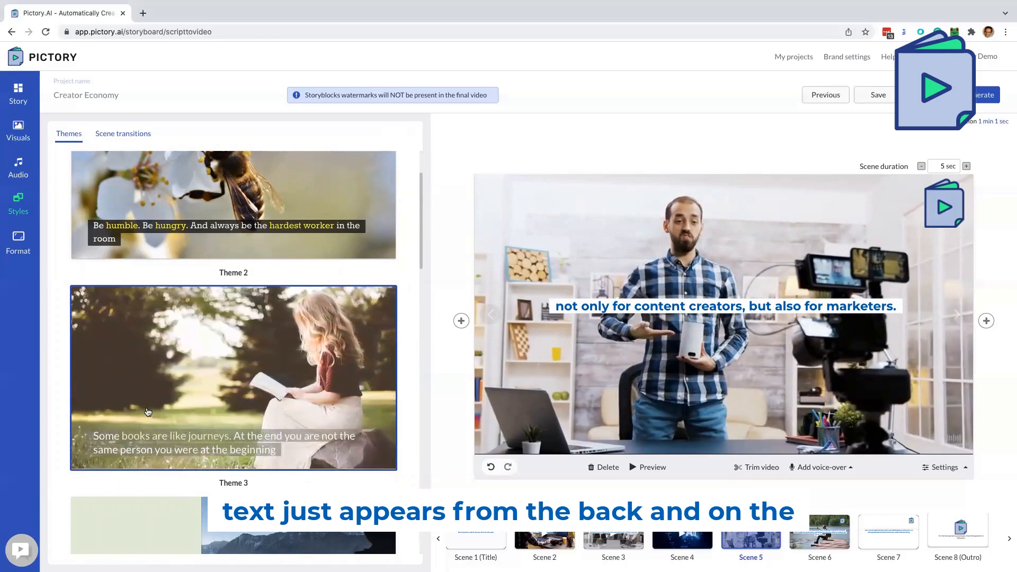
{"action": "scroll", "coordinate": [148, 413], "scroll_direction": "down", "scroll_amount": 2}
{"action": "scroll", "coordinate": [148, 412], "scroll_direction": "down", "scroll_amount": 9}
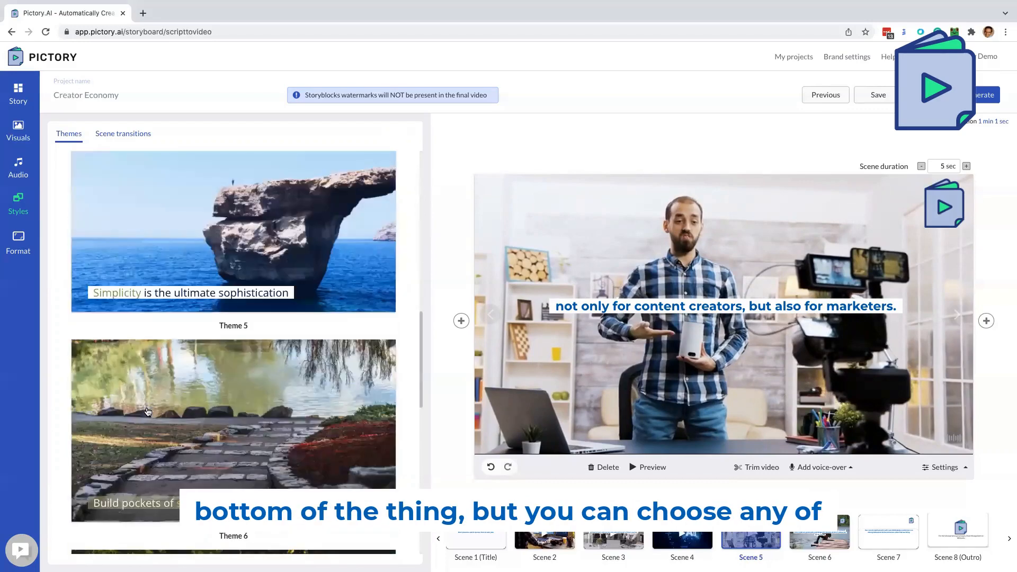
{"action": "scroll", "coordinate": [148, 413], "scroll_direction": "down", "scroll_amount": 5}
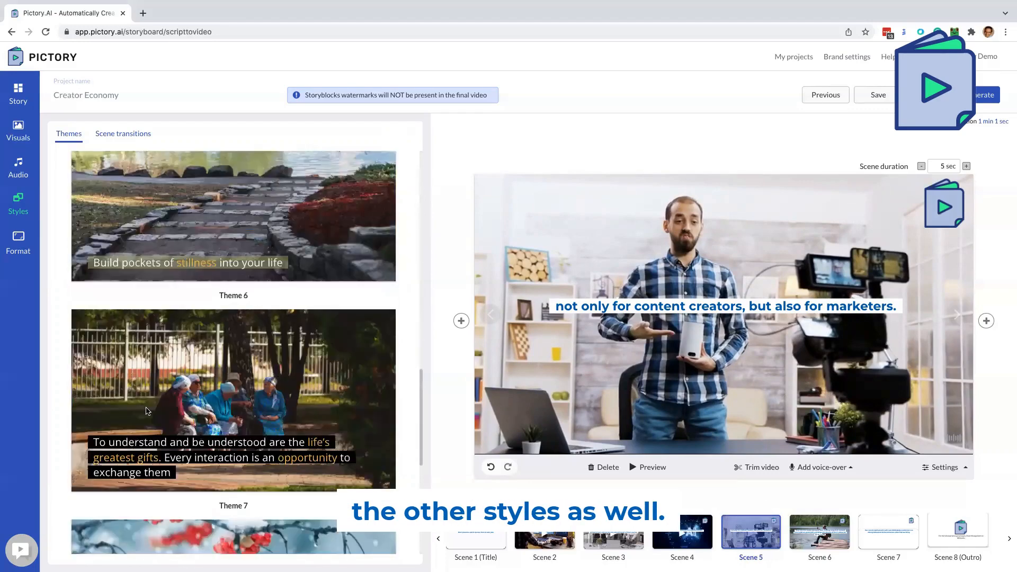
{"action": "scroll", "coordinate": [154, 451], "scroll_direction": "down", "scroll_amount": 6}
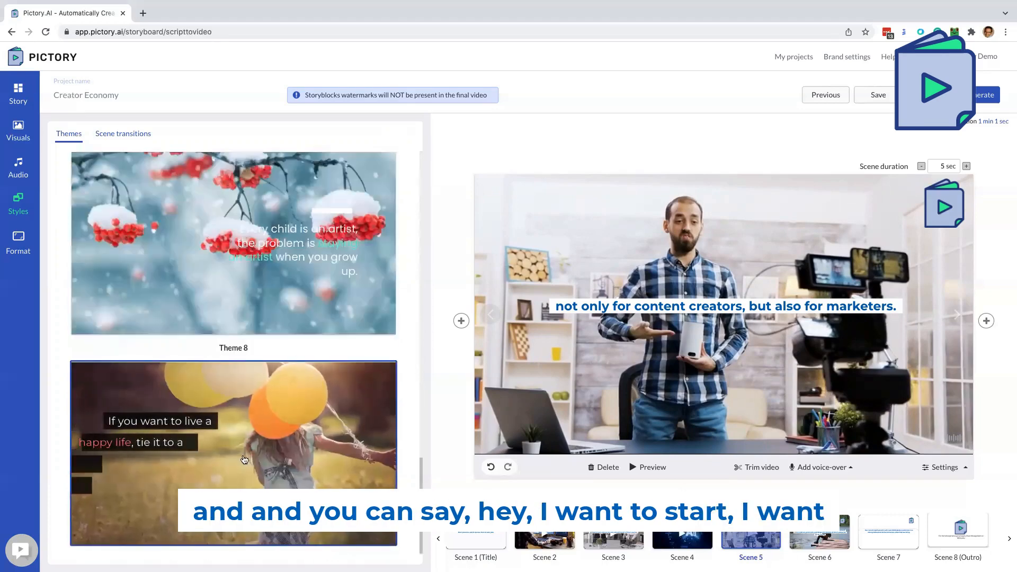
{"action": "left_click", "coordinate": [288, 270]}
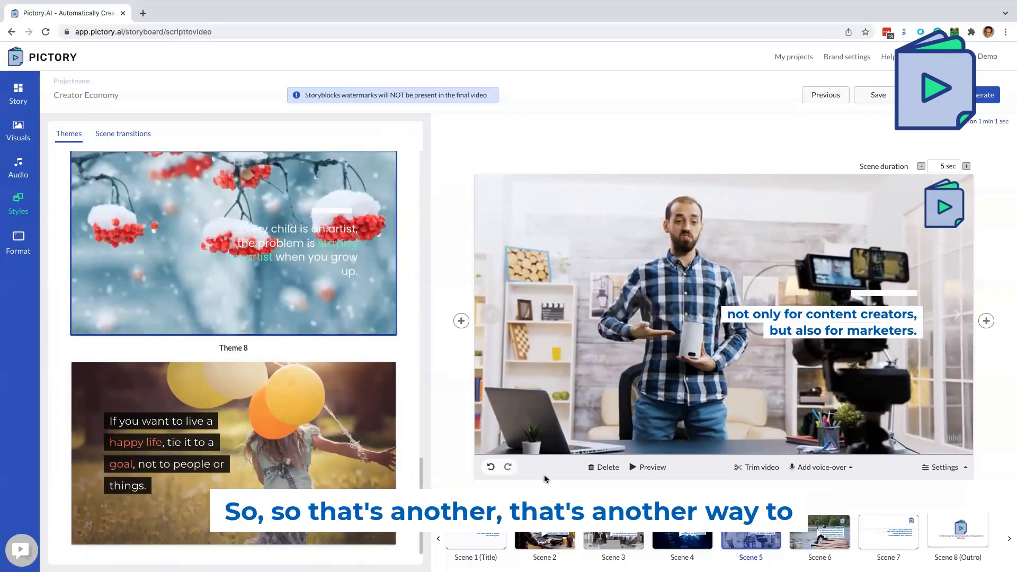
Go through scenes 1 to 4 to check how the captions look in the applied theme.
{"action": "left_click", "coordinate": [476, 536]}
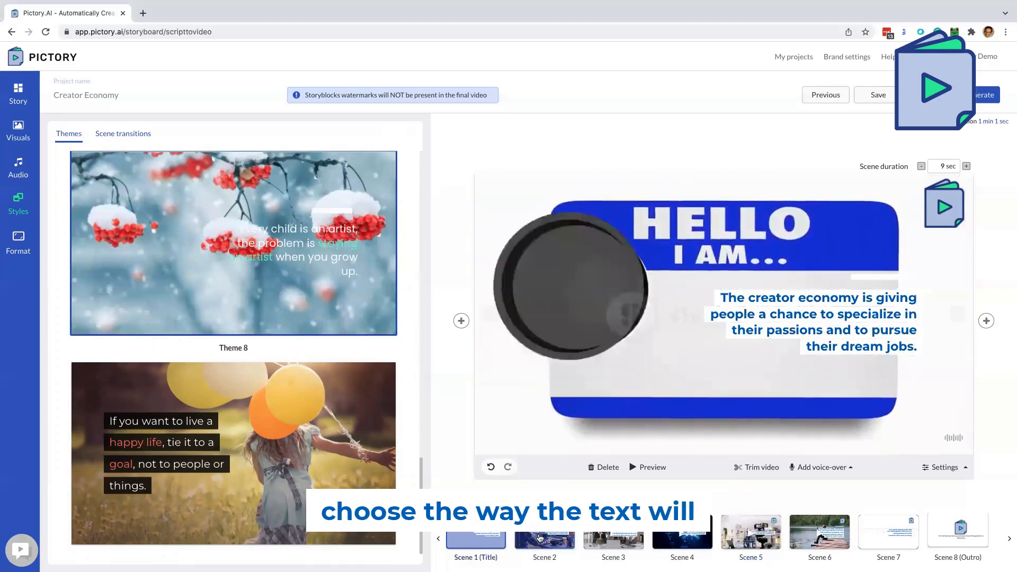
{"action": "left_click", "coordinate": [539, 536]}
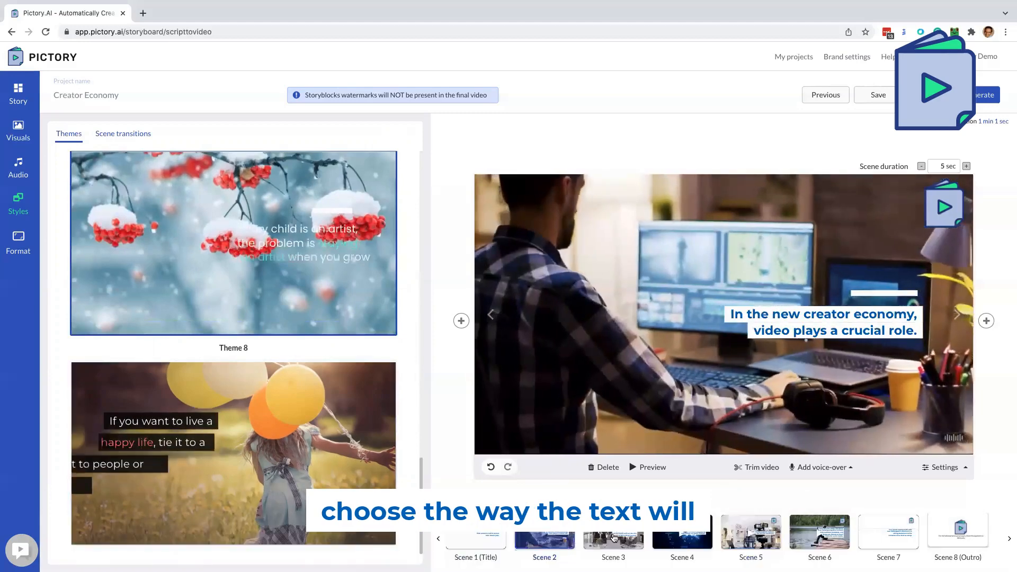
{"action": "left_click", "coordinate": [614, 538]}
{"action": "left_click", "coordinate": [697, 532]}
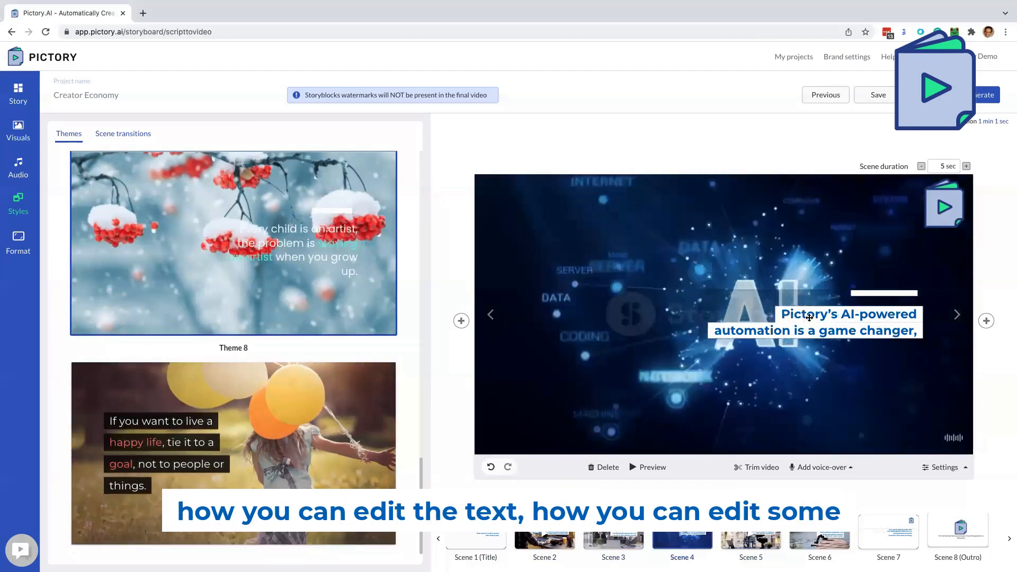
Examine the color and font options for scene 4's caption, leaving its formatting as it is.
{"action": "left_click", "coordinate": [793, 327]}
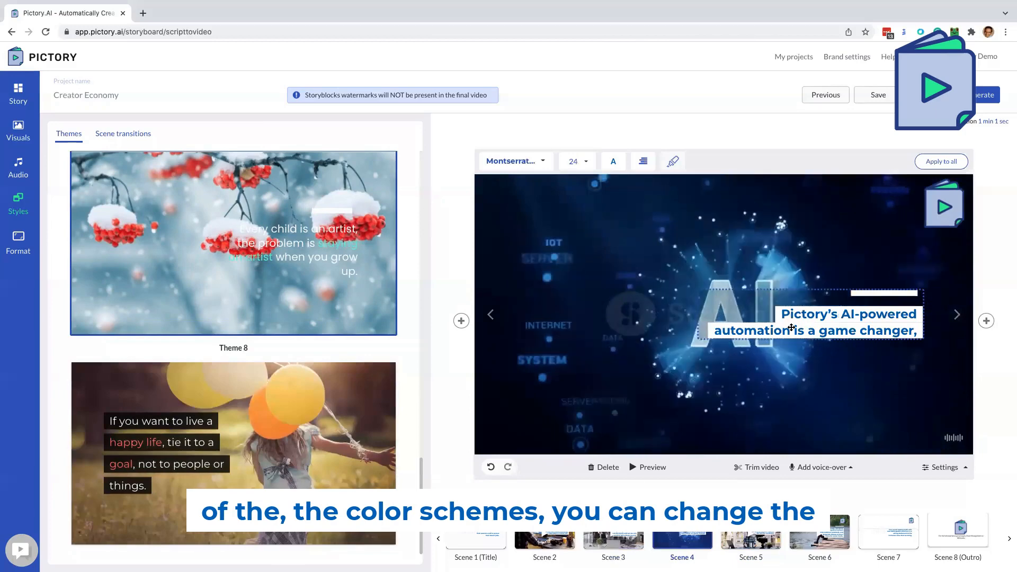
{"action": "left_click", "coordinate": [613, 162]}
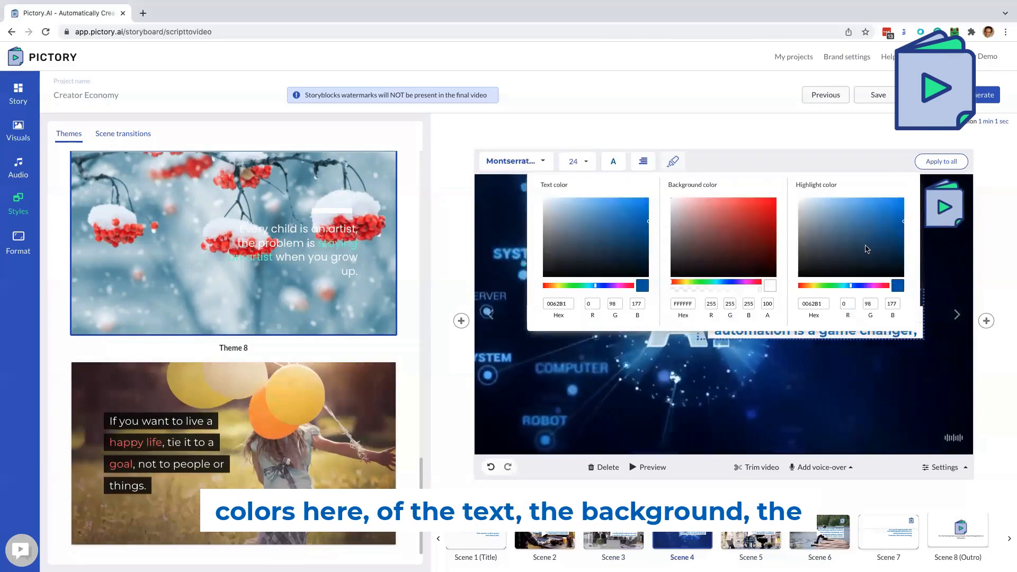
{"action": "left_click", "coordinate": [511, 160]}
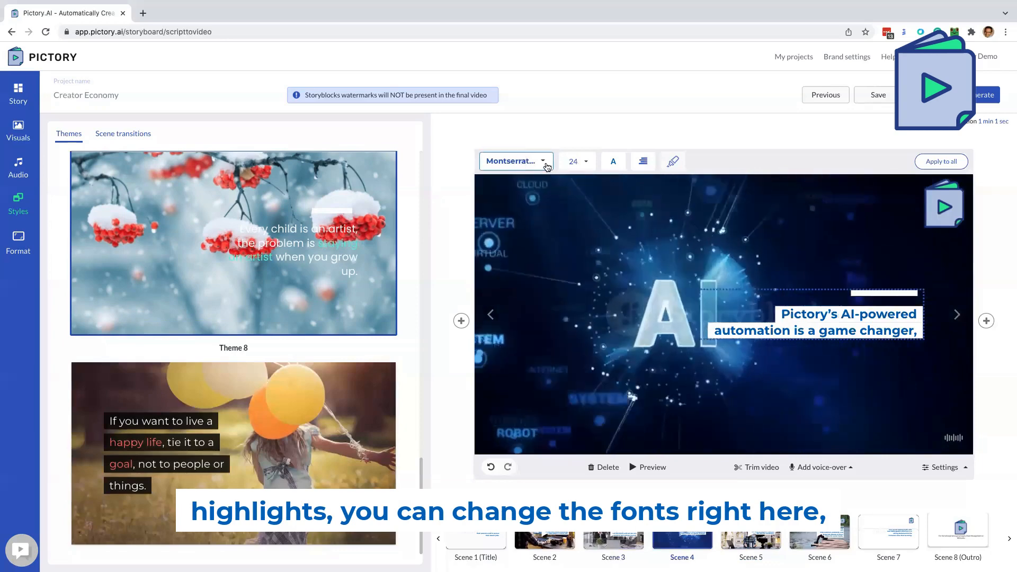
{"action": "left_click", "coordinate": [546, 164]}
{"action": "left_click", "coordinate": [579, 133]}
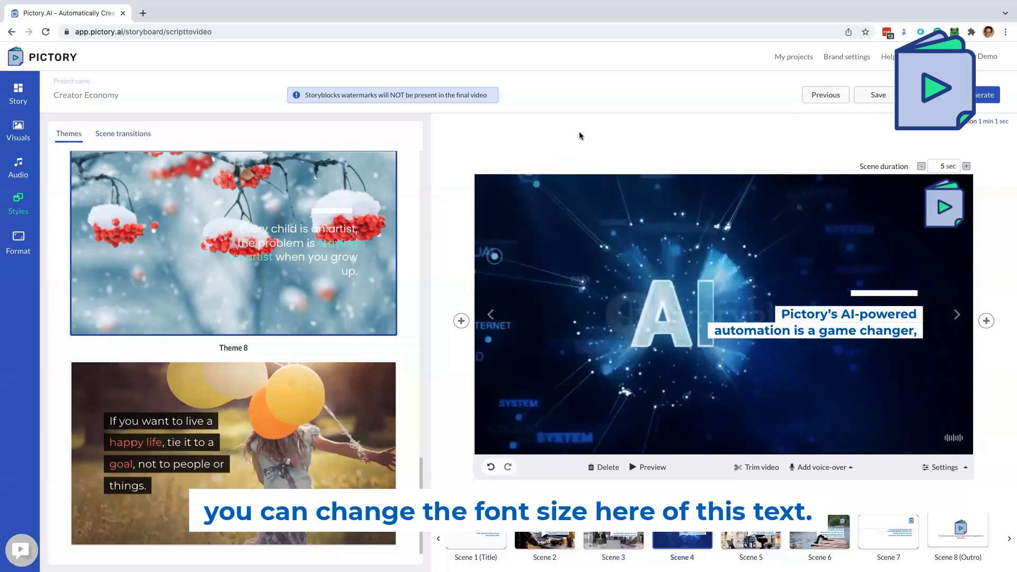
{"action": "left_click", "coordinate": [782, 314]}
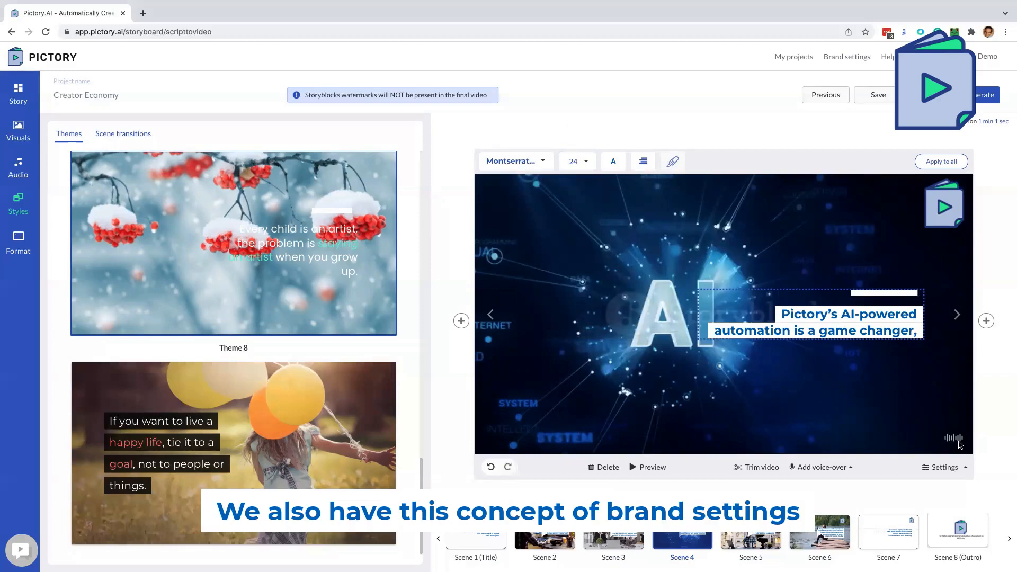
Open the brand settings and review the font type and font size choices for the title scene.
{"action": "left_click", "coordinate": [844, 56]}
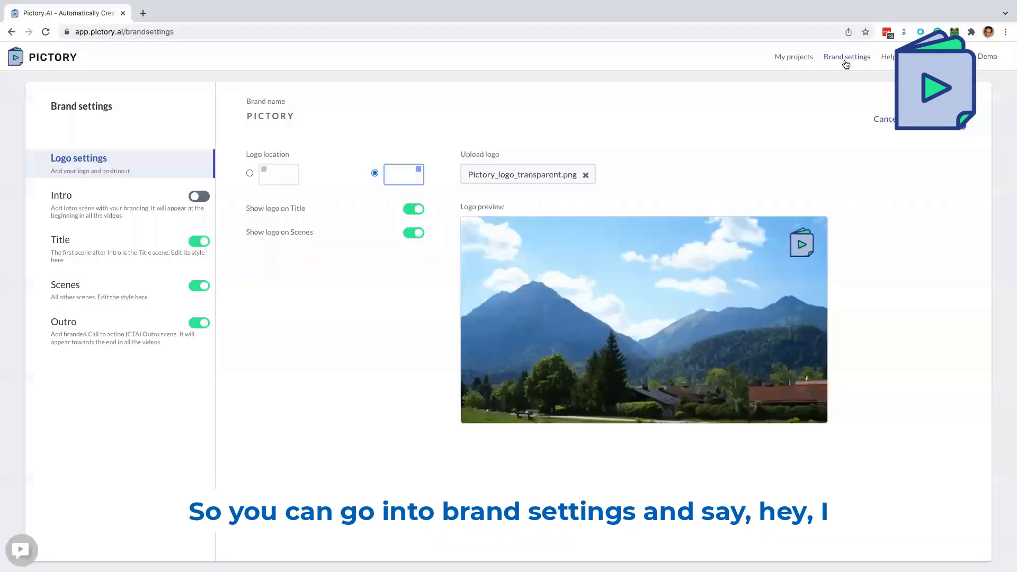
{"action": "left_click", "coordinate": [78, 242]}
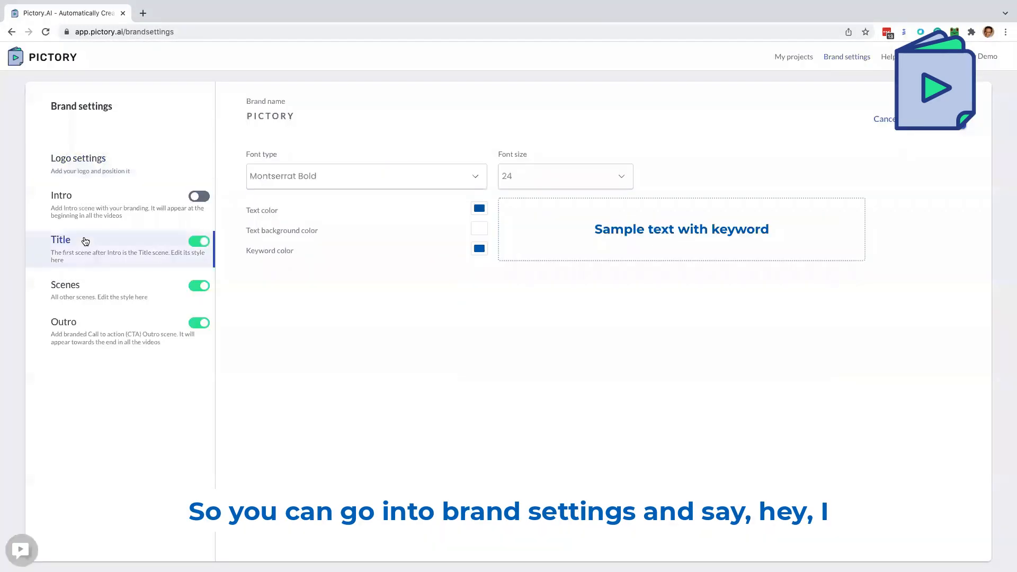
{"action": "left_click", "coordinate": [465, 180]}
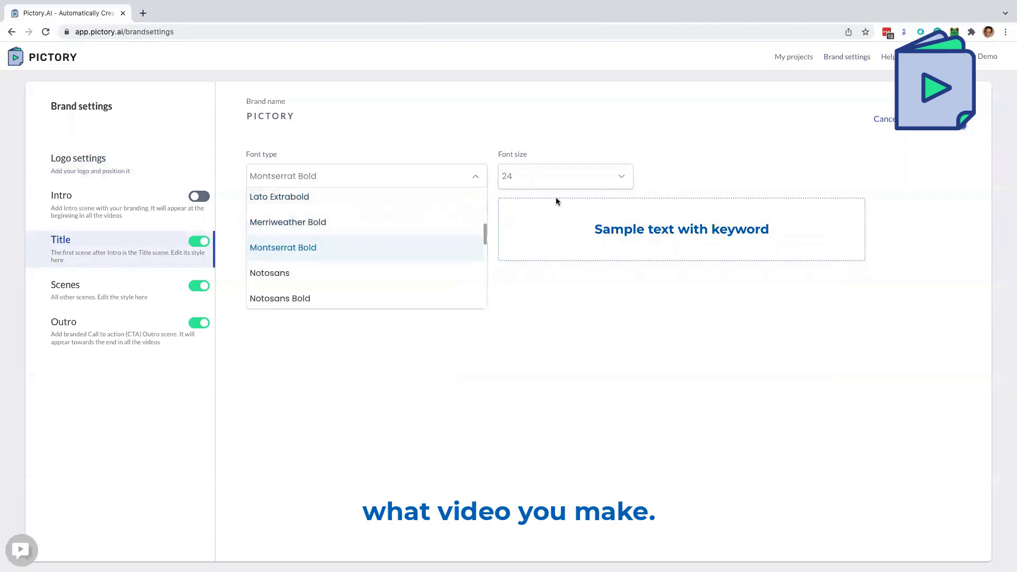
{"action": "left_click", "coordinate": [578, 176]}
{"action": "left_click", "coordinate": [645, 134]}
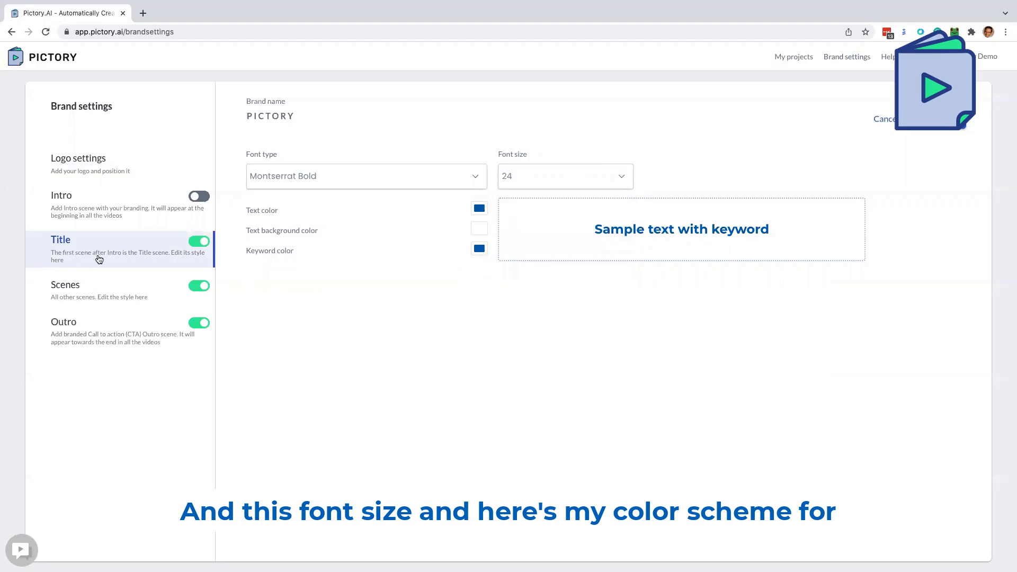
Compare the brand text style of the title scene with that of all other scenes.
{"action": "left_click", "coordinate": [108, 292]}
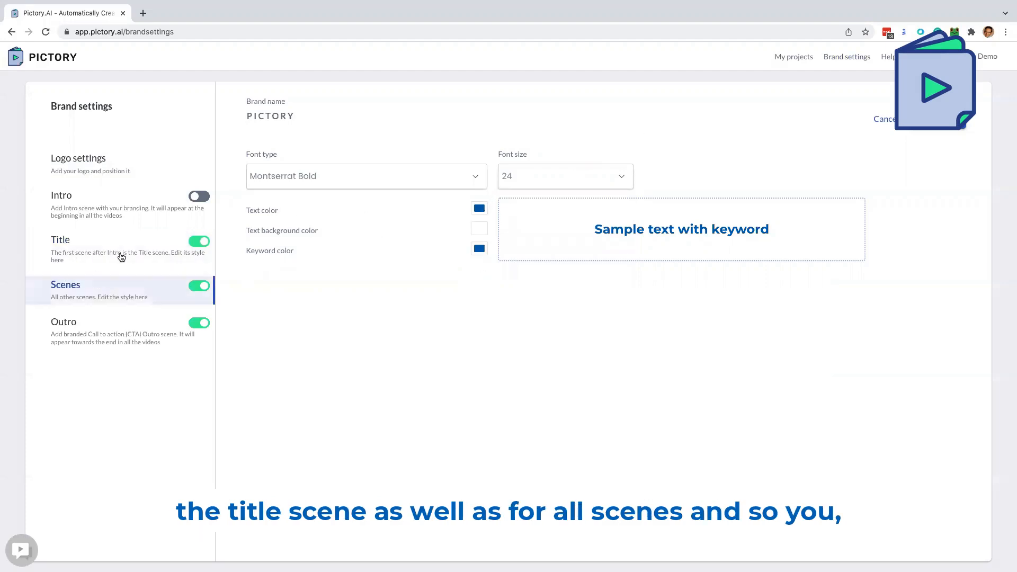
{"action": "left_click", "coordinate": [144, 256]}
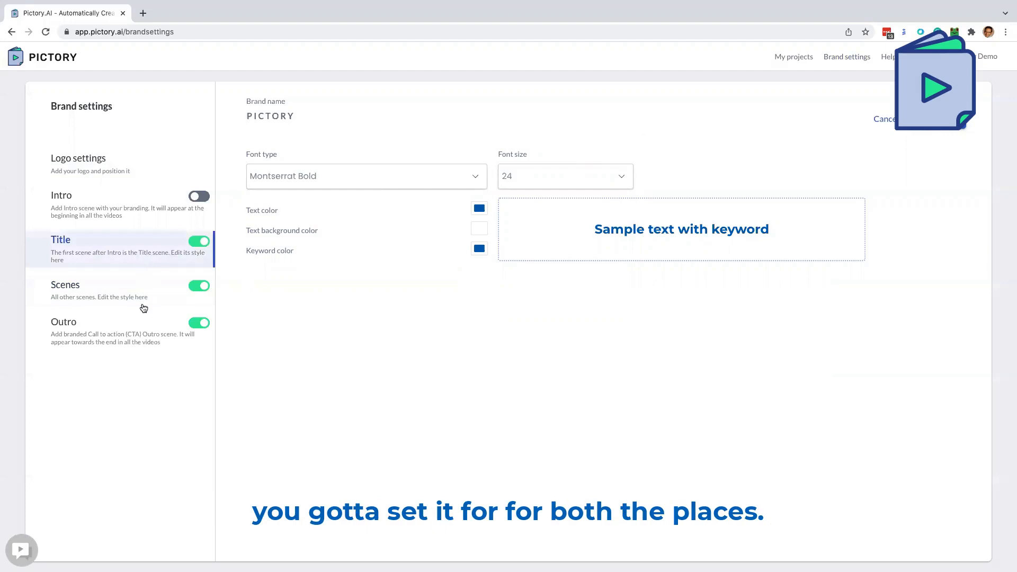
{"action": "left_click", "coordinate": [141, 291]}
{"action": "left_click", "coordinate": [132, 252]}
{"action": "left_click", "coordinate": [129, 298]}
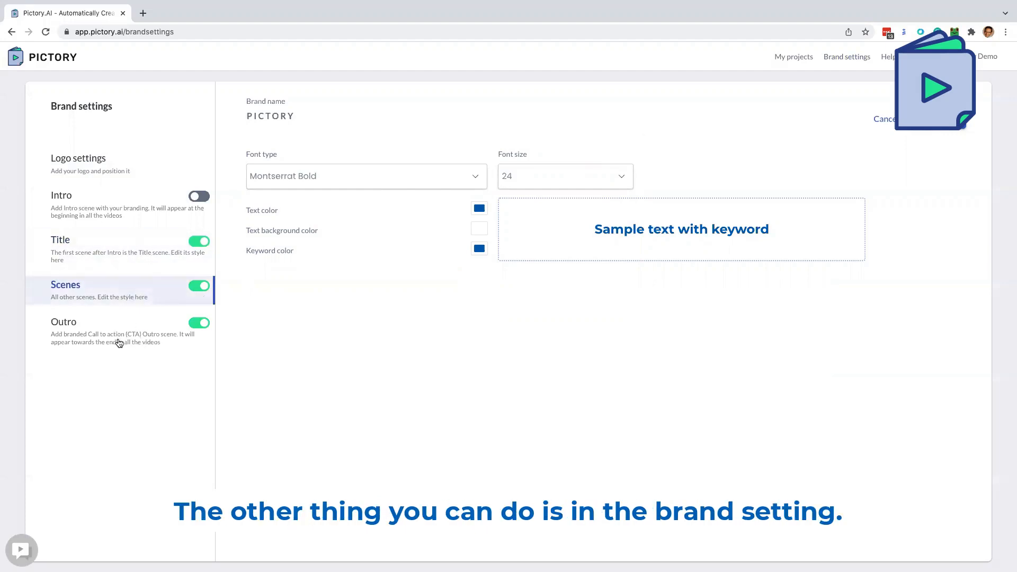
Try the brand logo in the video's top-left corner and set it back to the top-right corner.
{"action": "left_click", "coordinate": [95, 171]}
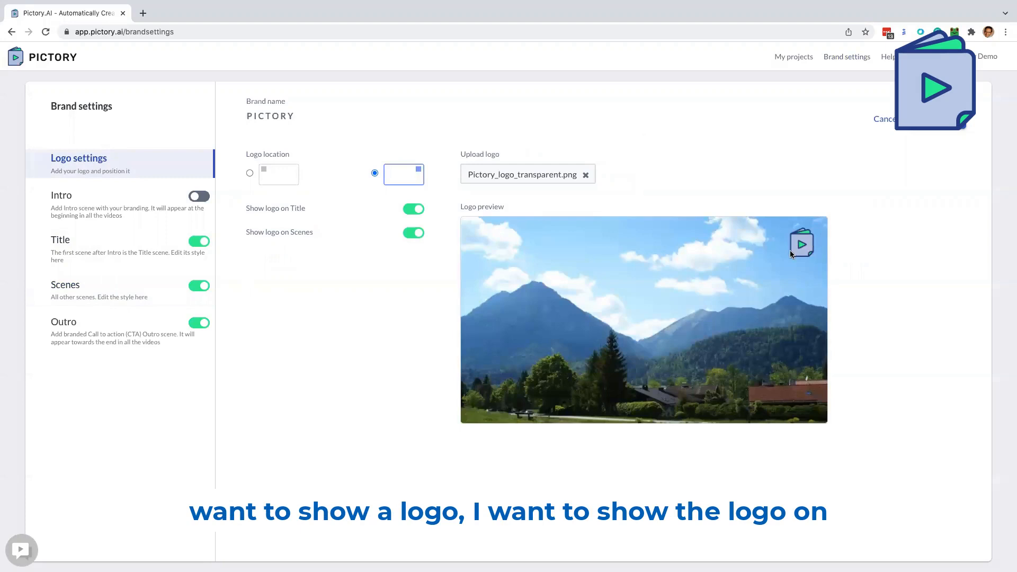
{"action": "left_click", "coordinate": [250, 174]}
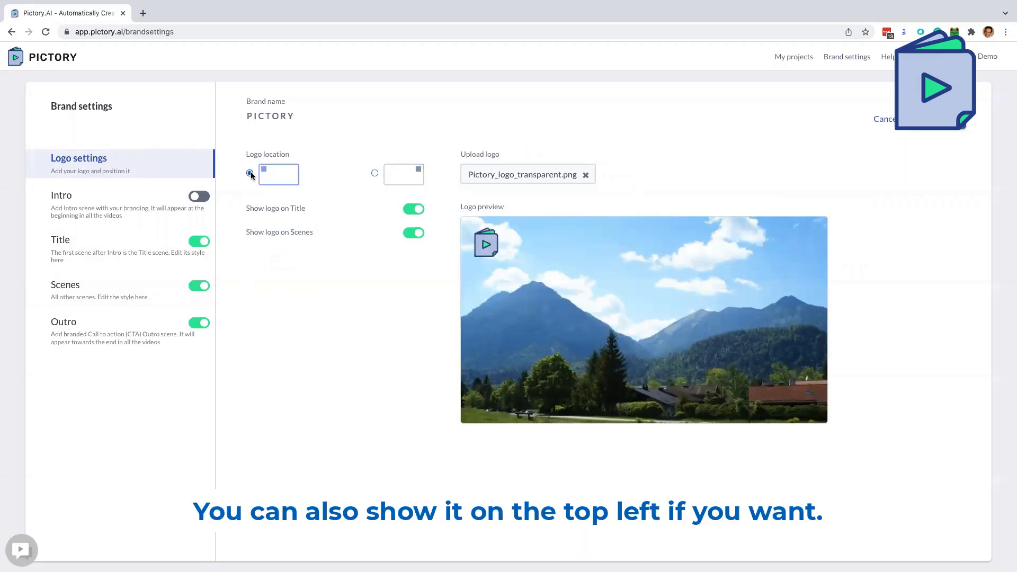
{"action": "left_click", "coordinate": [375, 173]}
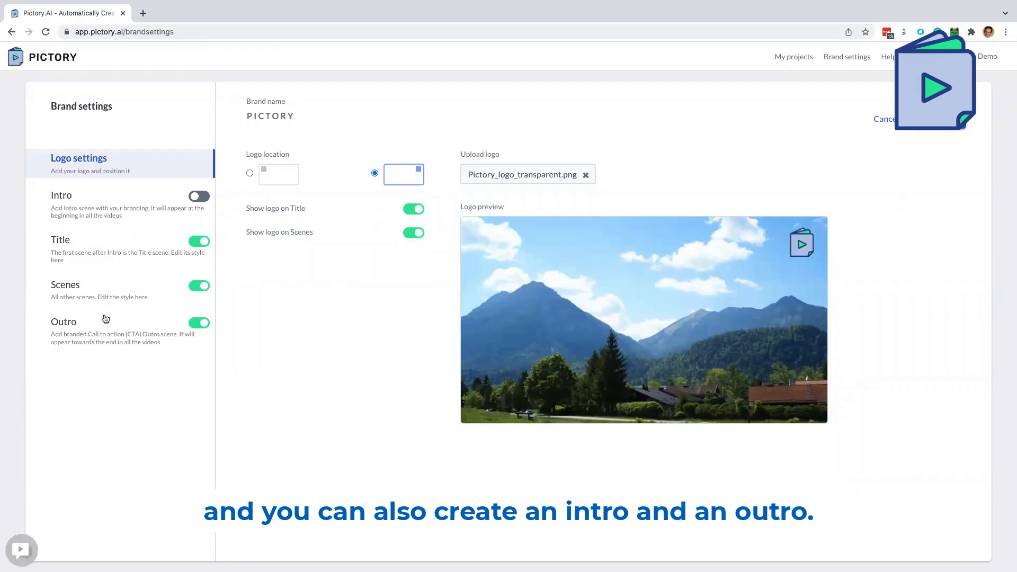
Compare the outro clip option with the logo and text layout, and set the outro text to "More on pictory.ai".
{"action": "left_click", "coordinate": [113, 343]}
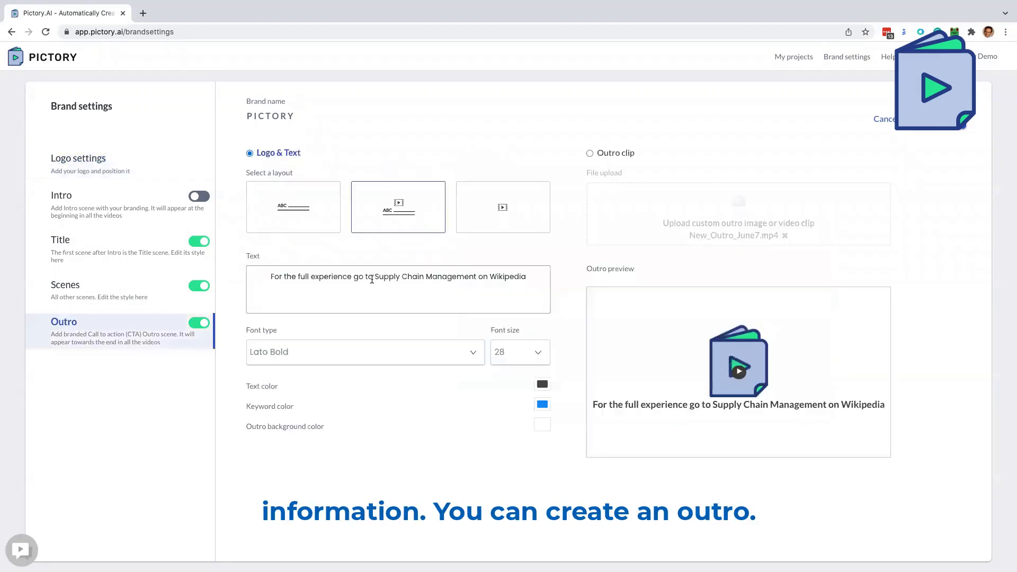
{"action": "left_click", "coordinate": [590, 152]}
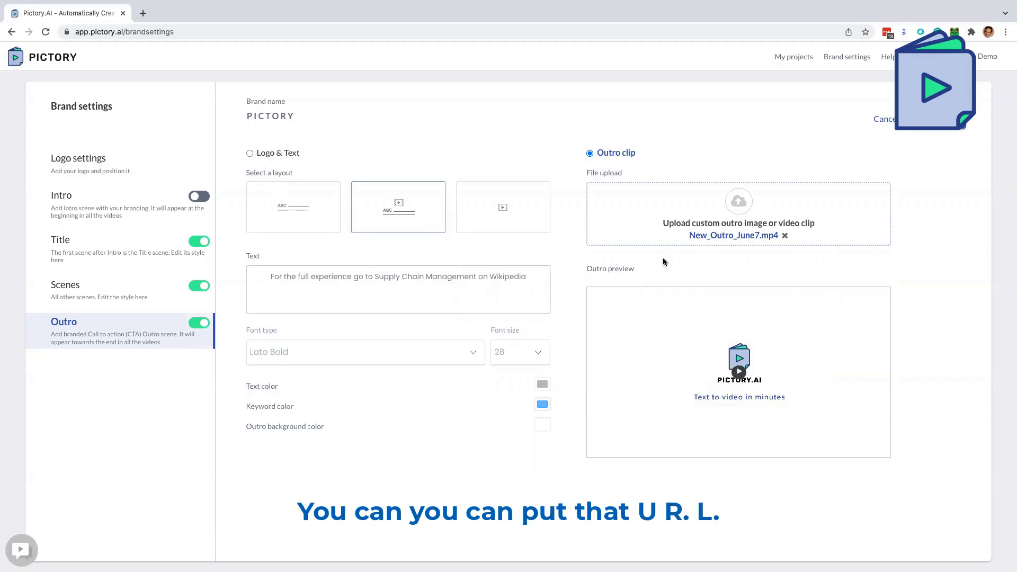
{"action": "left_click", "coordinate": [270, 154]}
{"action": "triple_click", "coordinate": [397, 276]}
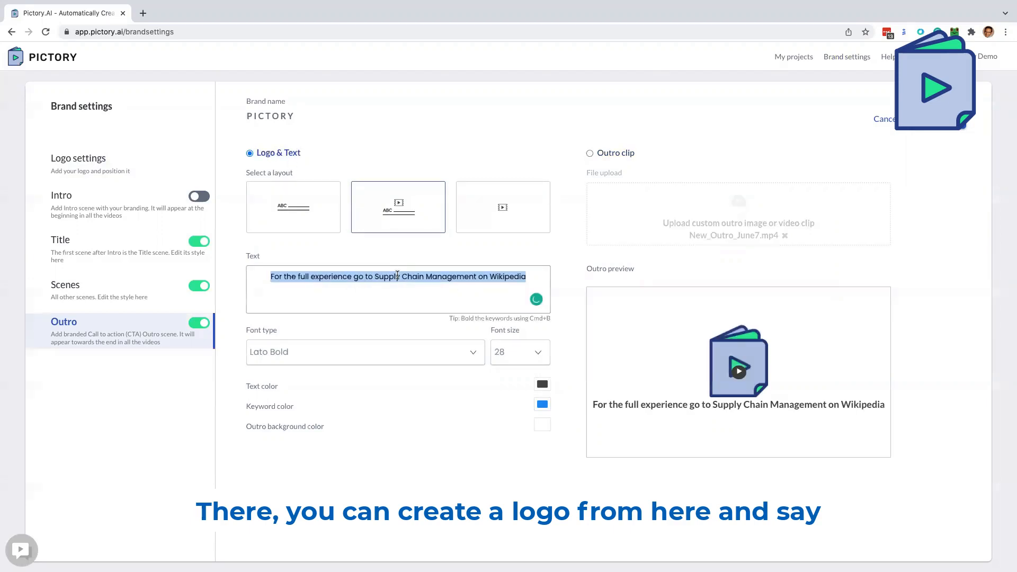
{"action": "type", "text": "More on"}
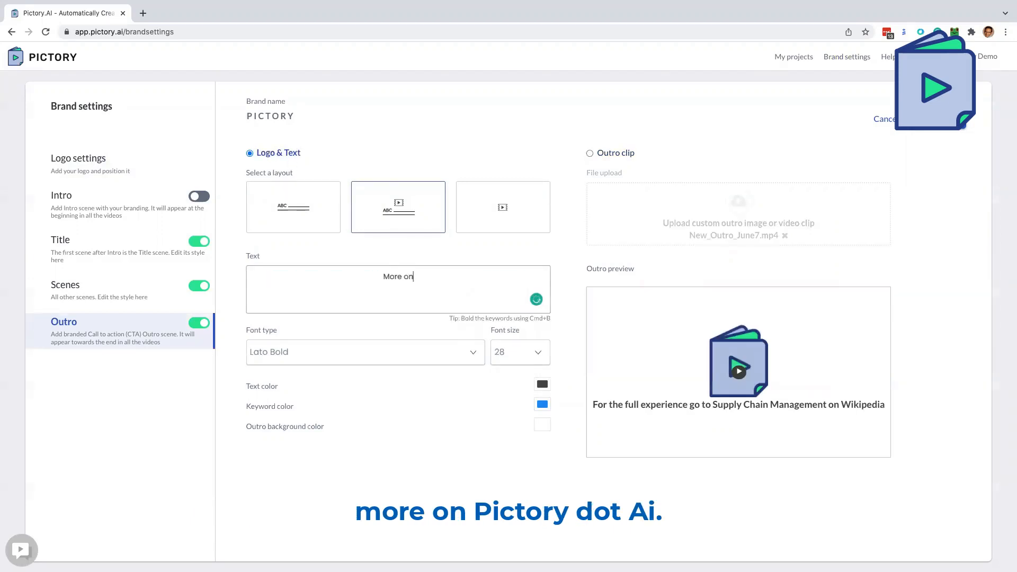
{"action": "type", "text": " pictory.ai"}
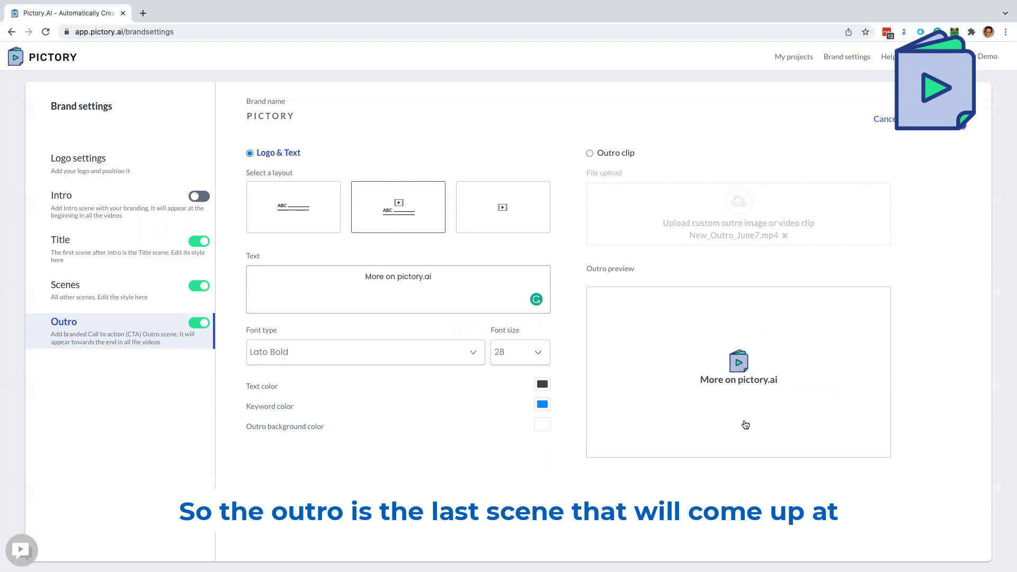
Check the intro clip upload option, save the brand settings and apply them to the Creator Economy project.
{"action": "left_click", "coordinate": [90, 225]}
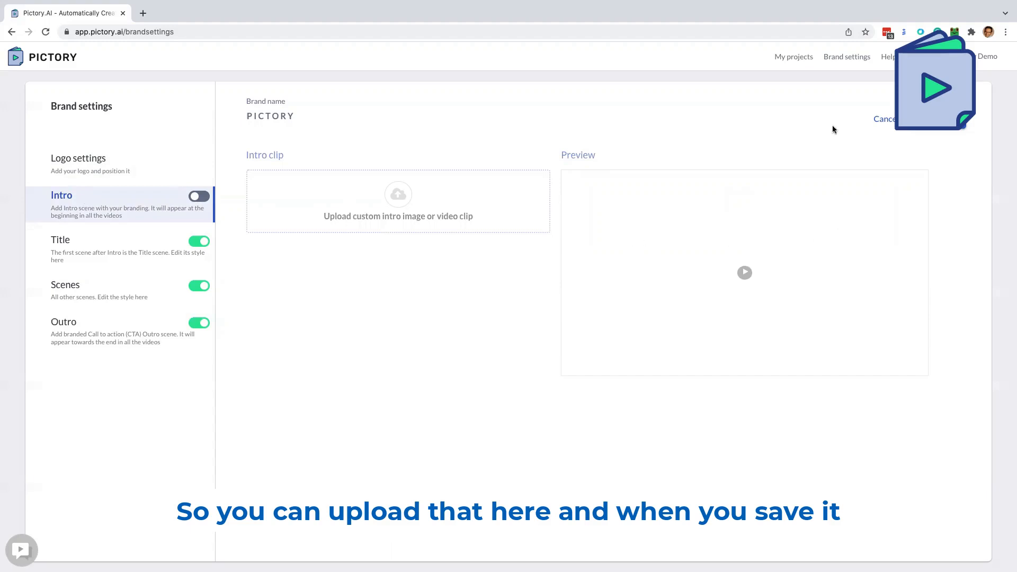
{"action": "left_click", "coordinate": [942, 119]}
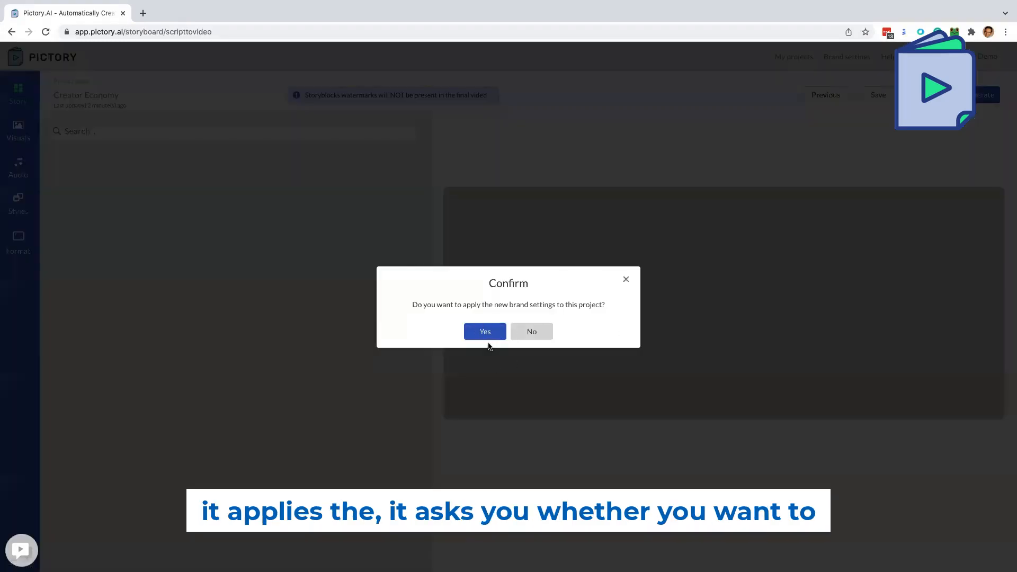
{"action": "left_click", "coordinate": [484, 333]}
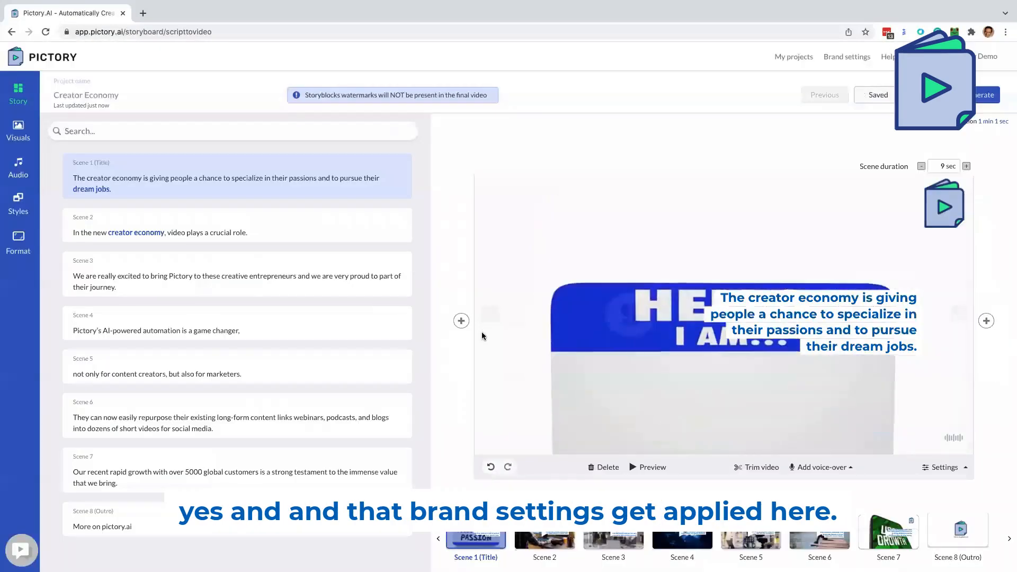
Review the applied branding in the storyboard scenes, going from the outro back to the title scene.
{"action": "left_click", "coordinate": [956, 531]}
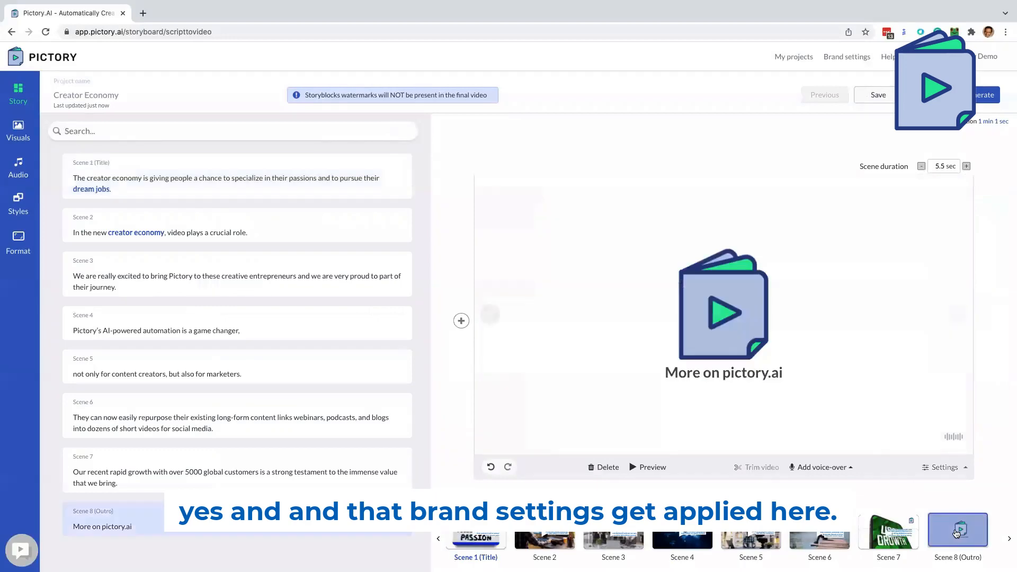
{"action": "left_click", "coordinate": [889, 531]}
{"action": "left_click", "coordinate": [819, 532]}
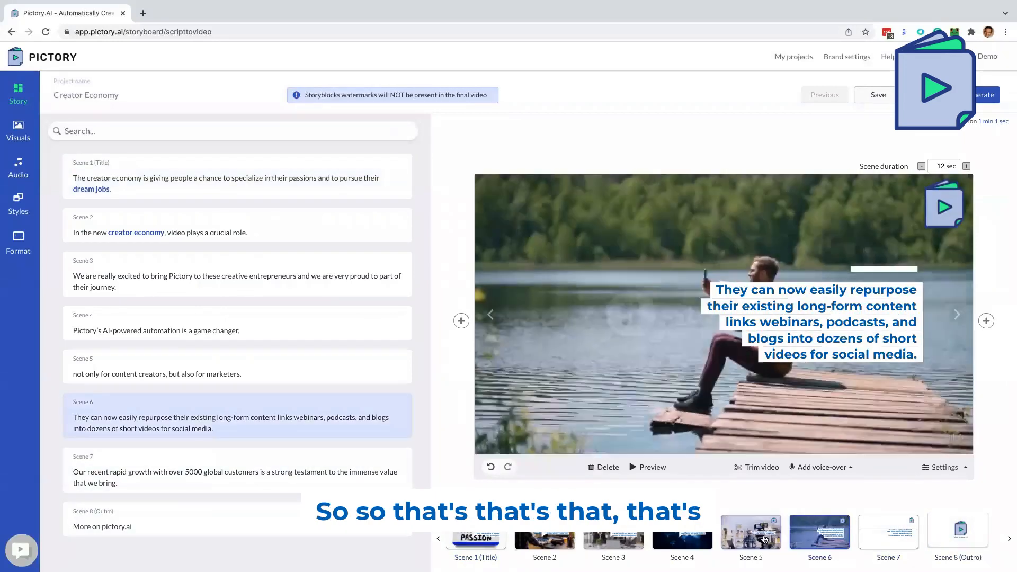
{"action": "left_click", "coordinate": [764, 538]}
{"action": "left_click", "coordinate": [658, 539]}
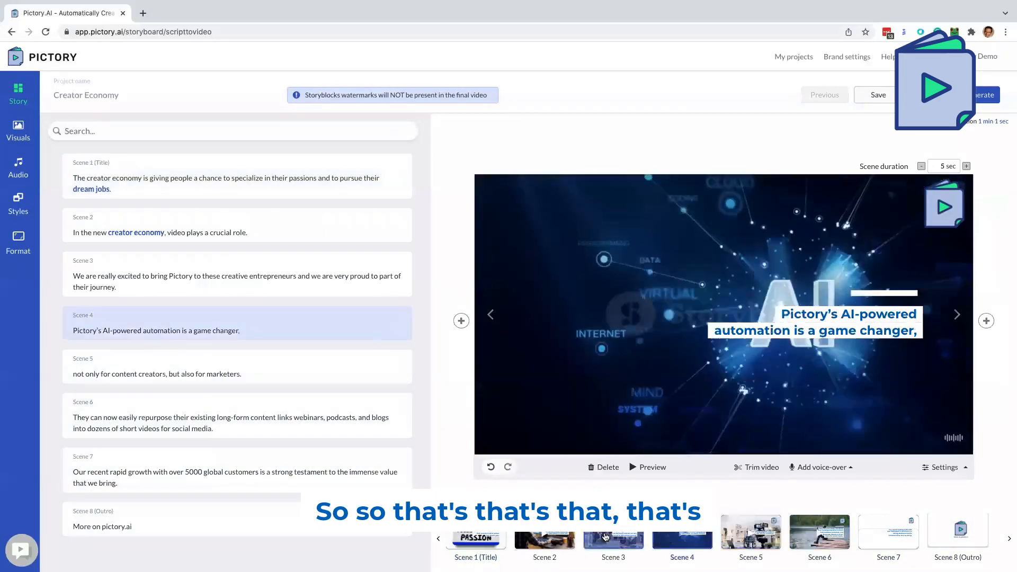
{"action": "left_click", "coordinate": [605, 537]}
{"action": "left_click", "coordinate": [469, 538]}
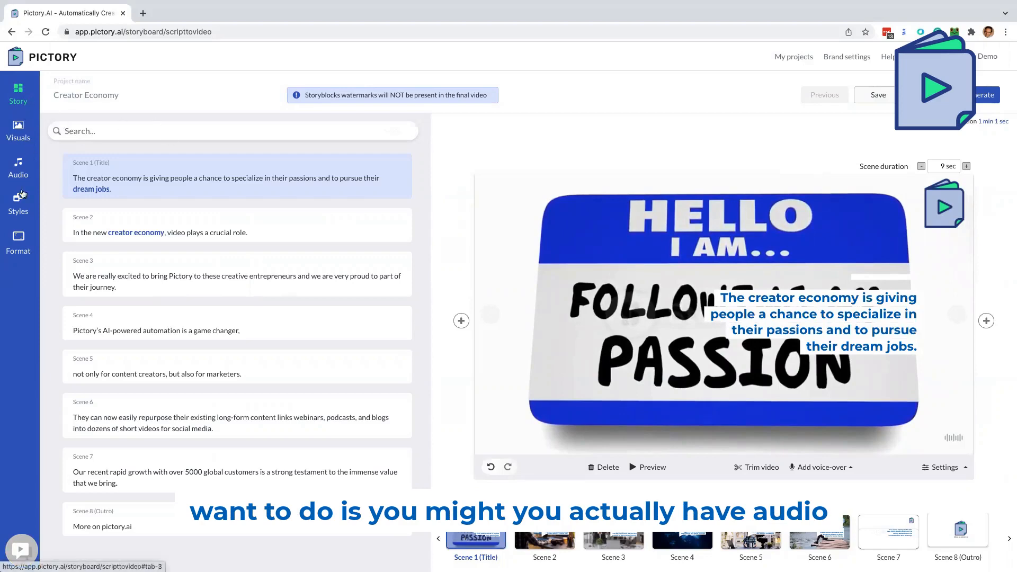
Search the background music for "light", listen to No Sweeter Sight and apply it to the video.
{"action": "left_click", "coordinate": [18, 169]}
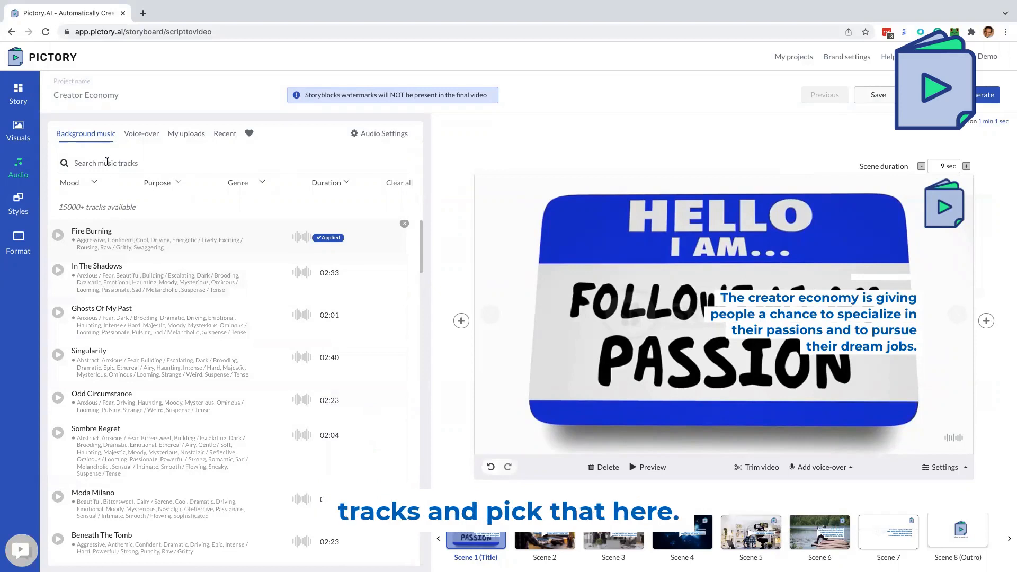
{"action": "left_click", "coordinate": [58, 236]}
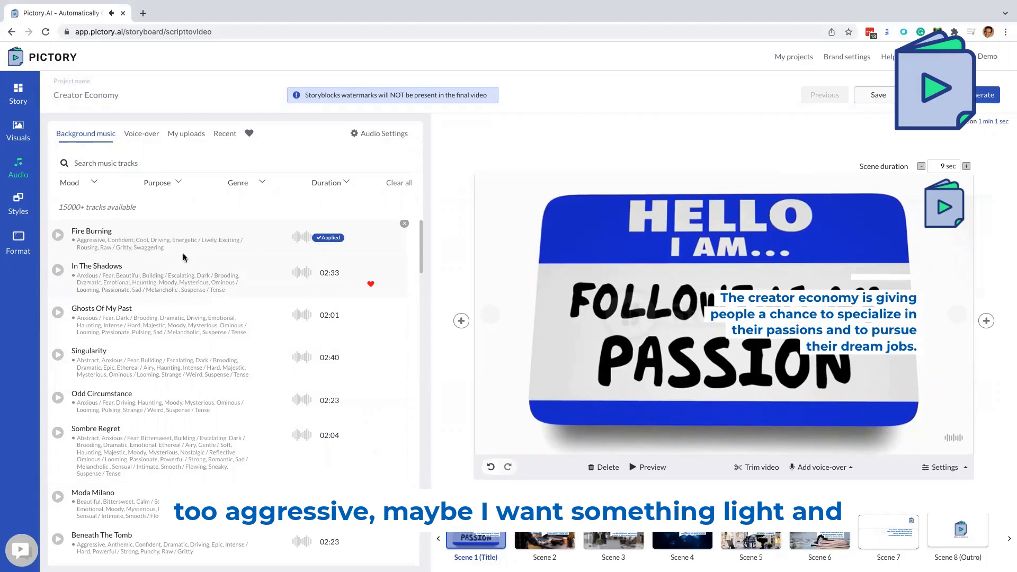
{"action": "left_click", "coordinate": [109, 161]}
{"action": "type", "text": "light"}
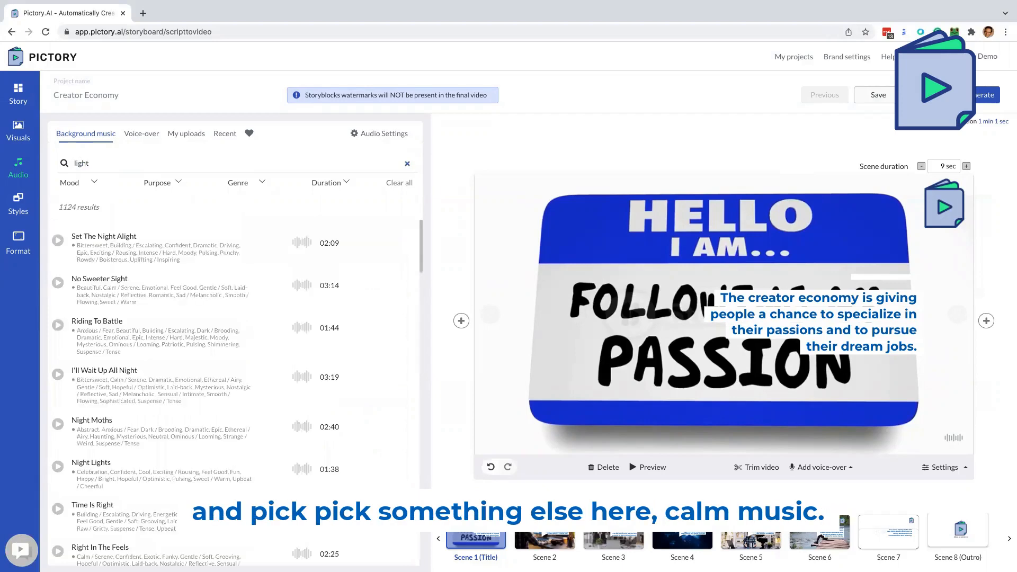
{"action": "left_click", "coordinate": [58, 283]}
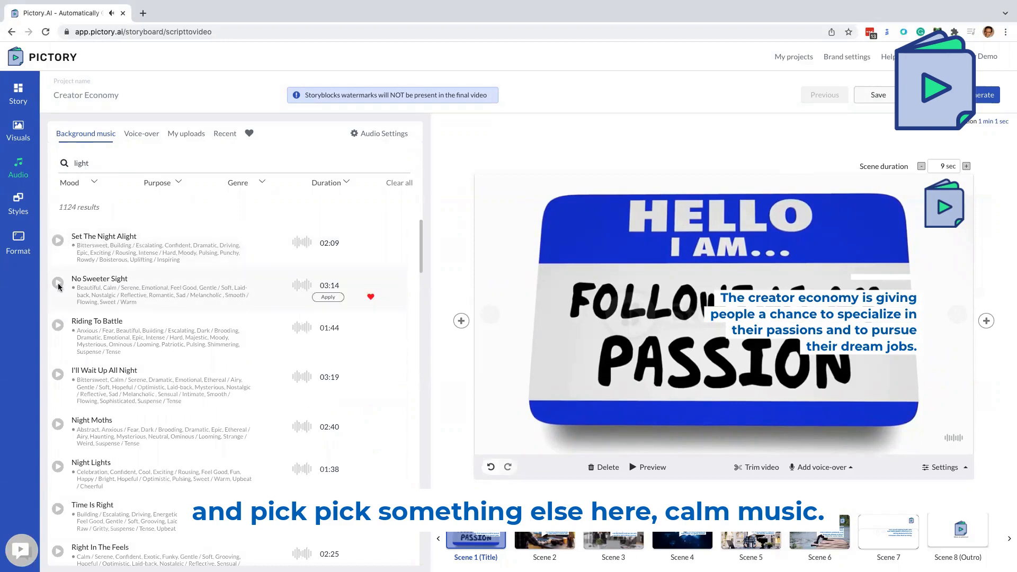
{"action": "left_click", "coordinate": [327, 297]}
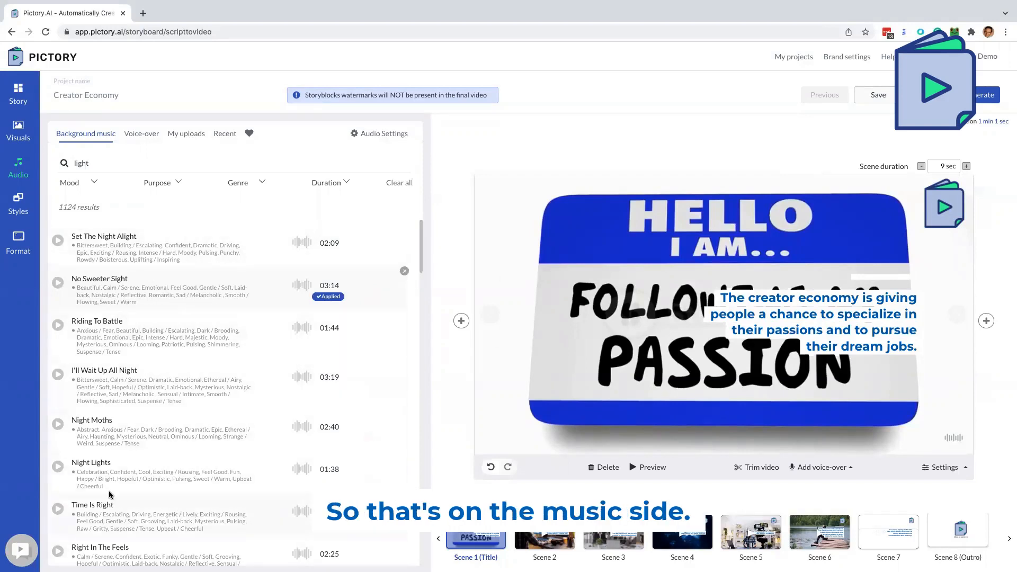
Apply the US English male voice Matthew as the video's machine-generated voice-over.
{"action": "left_click", "coordinate": [135, 137]}
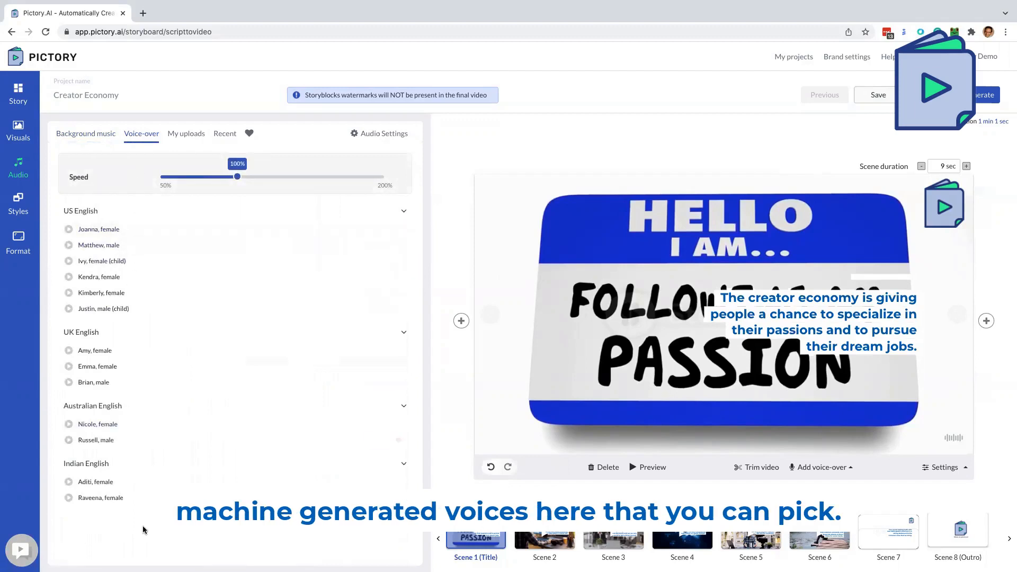
{"action": "left_click", "coordinate": [71, 249]}
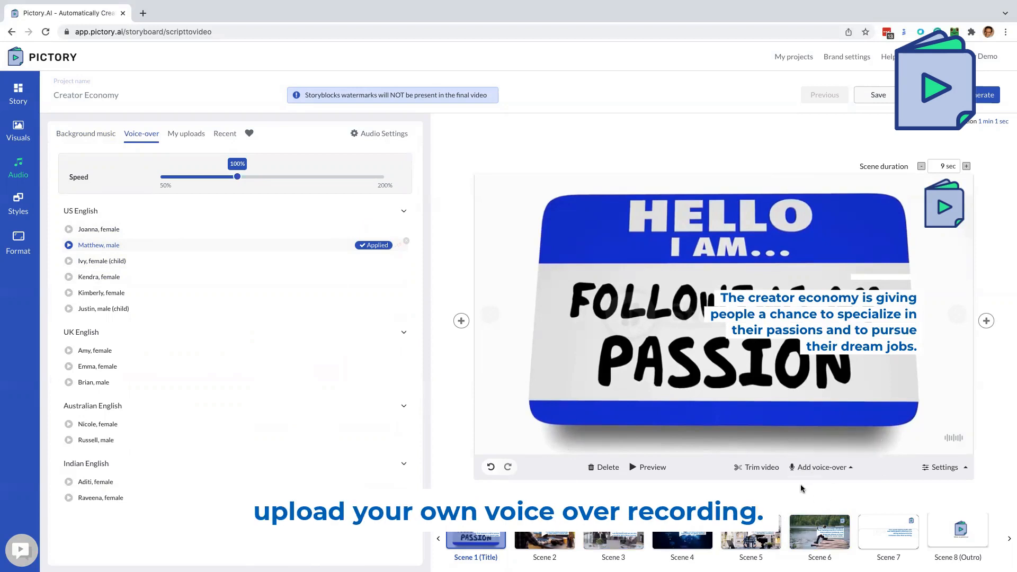
Examine the option for adding a voice-over scene by scene across the first three scenes.
{"action": "left_click", "coordinate": [822, 473]}
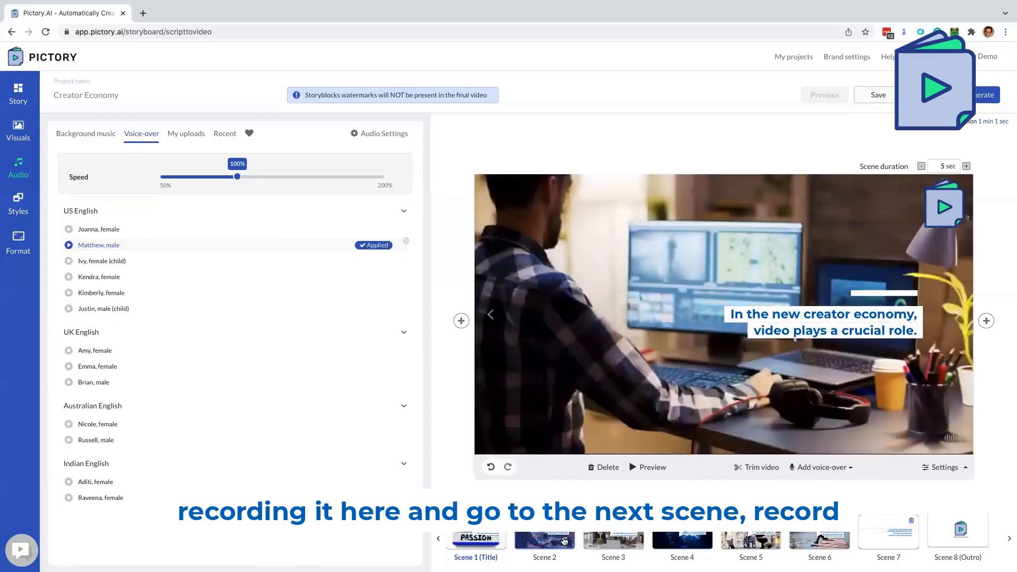
{"action": "left_click", "coordinate": [827, 472]}
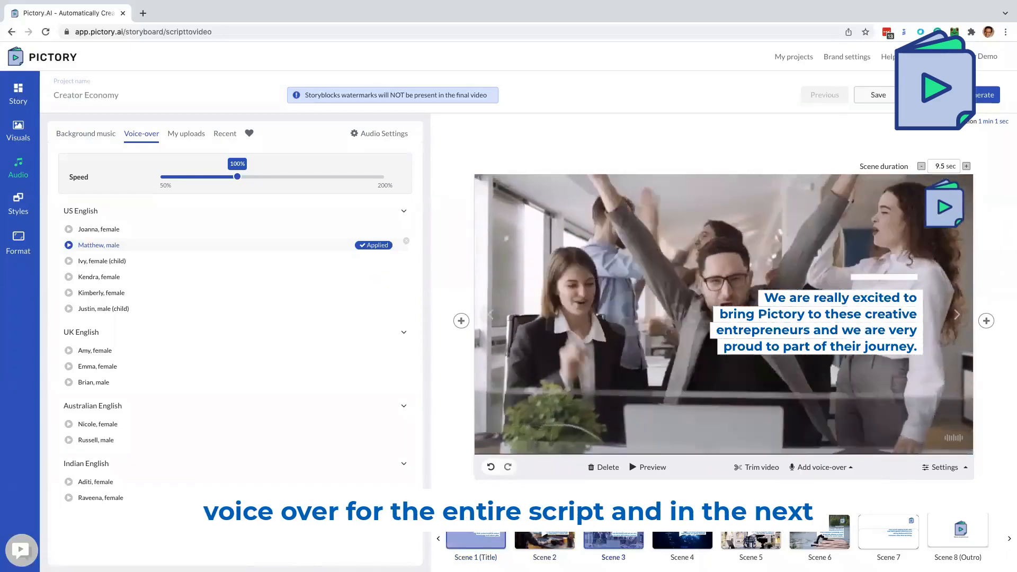
{"action": "left_click", "coordinate": [504, 532]}
{"action": "left_click", "coordinate": [601, 538]}
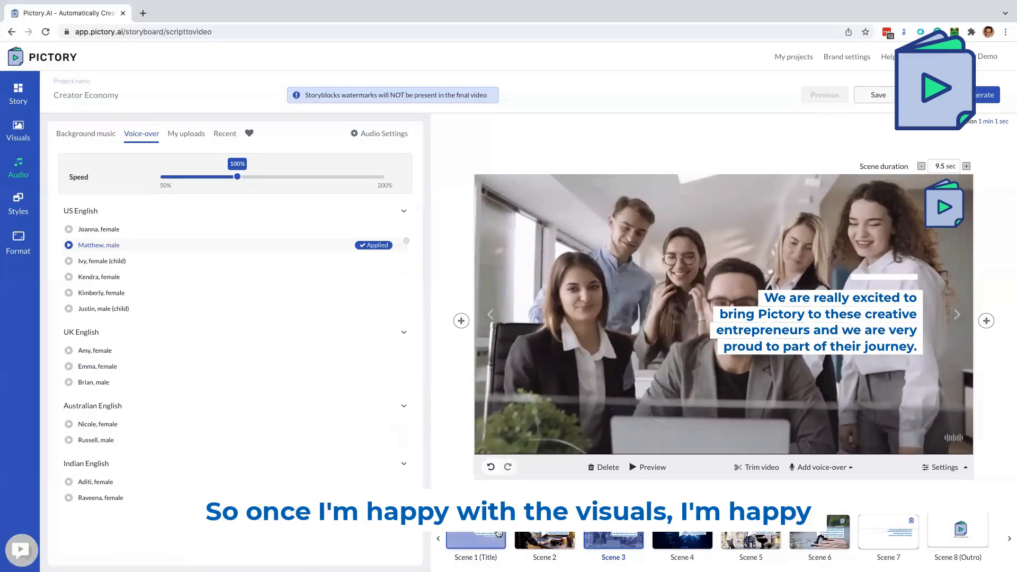
Go through scenes 1 to 6 in order to check their visuals and captions.
{"action": "left_click", "coordinate": [477, 539]}
{"action": "left_click", "coordinate": [545, 539]}
{"action": "left_click", "coordinate": [634, 535]}
{"action": "left_click", "coordinate": [682, 537]}
{"action": "left_click", "coordinate": [751, 538]}
{"action": "left_click", "coordinate": [818, 527]}
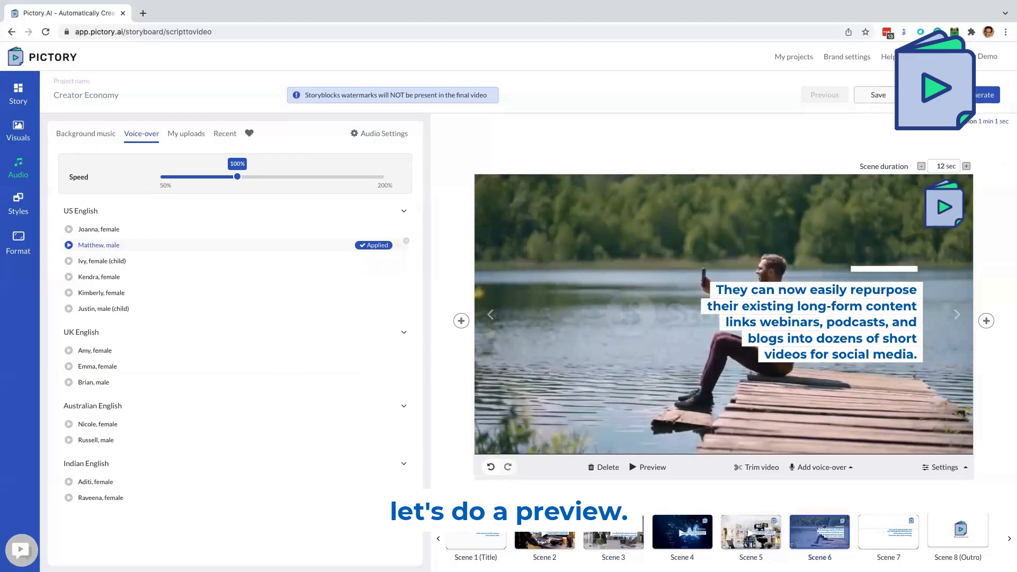
Preview the whole video with its voice-over through to the outro scene, and close the preview.
{"action": "left_click", "coordinate": [858, 97]}
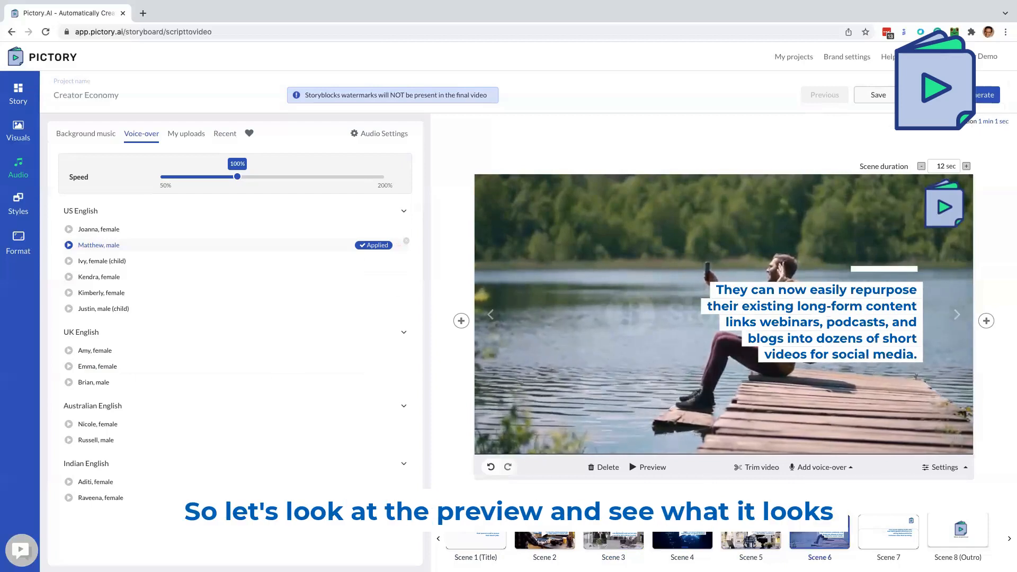
{"action": "left_click", "coordinate": [931, 96]}
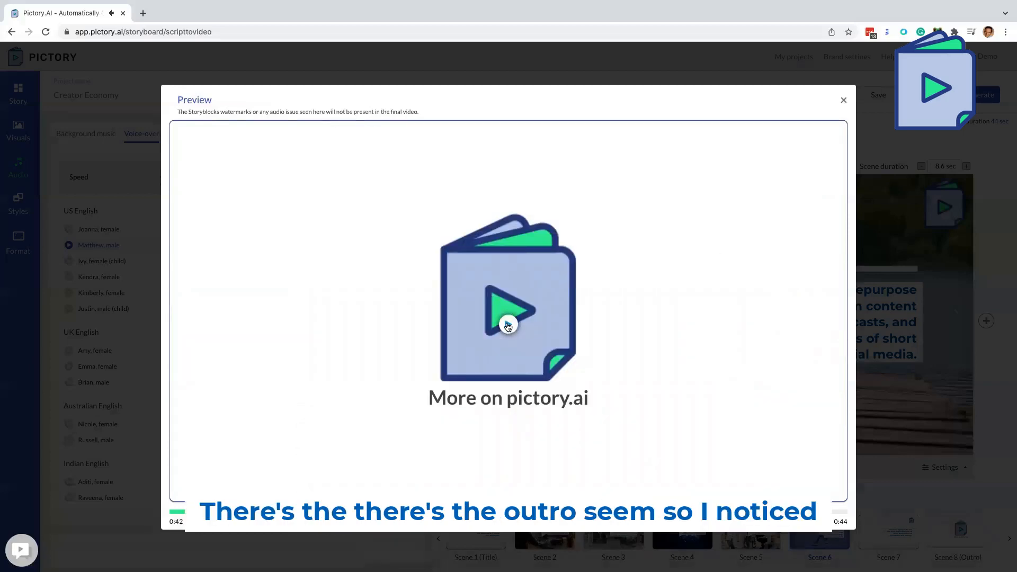
{"action": "left_click", "coordinate": [844, 100]}
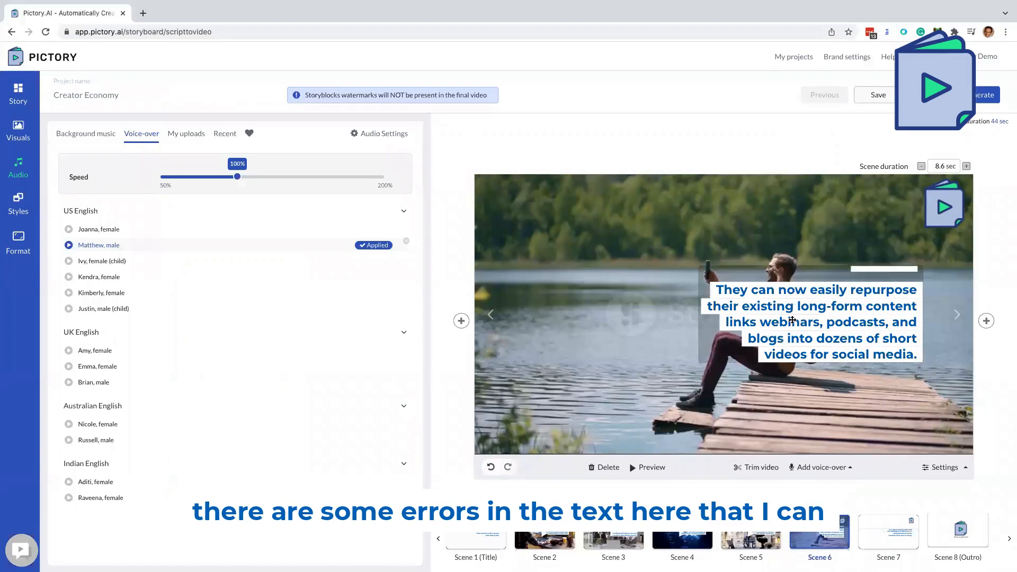
Correct scene 6's caption to read "like webinars, podcasts, and blogs" and recheck scenes 5 and 6.
{"action": "left_click", "coordinate": [749, 322]}
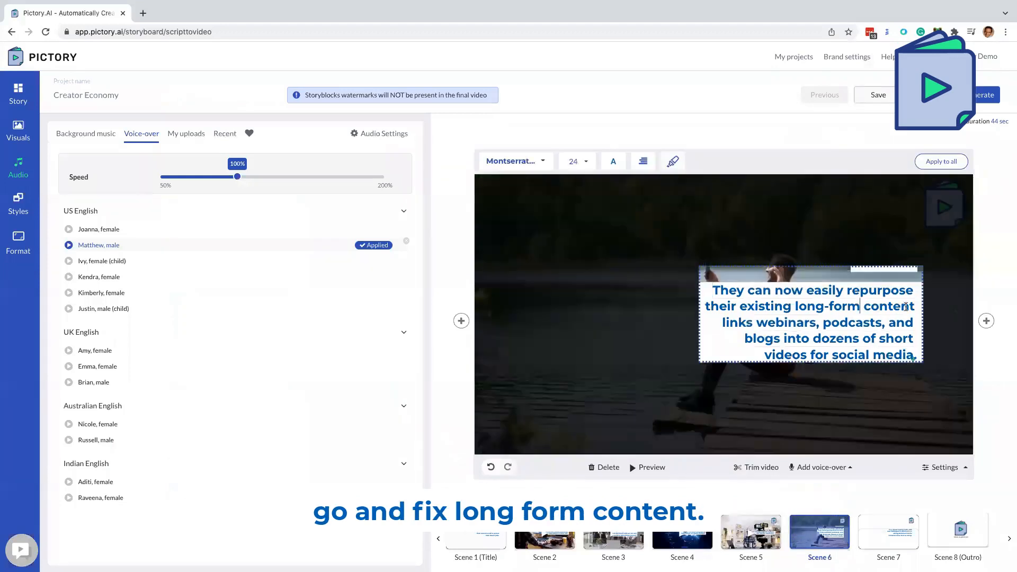
{"action": "key", "text": "BackSpace"}
{"action": "key", "text": "BackSpace"}
{"action": "type", "text": "ke"}
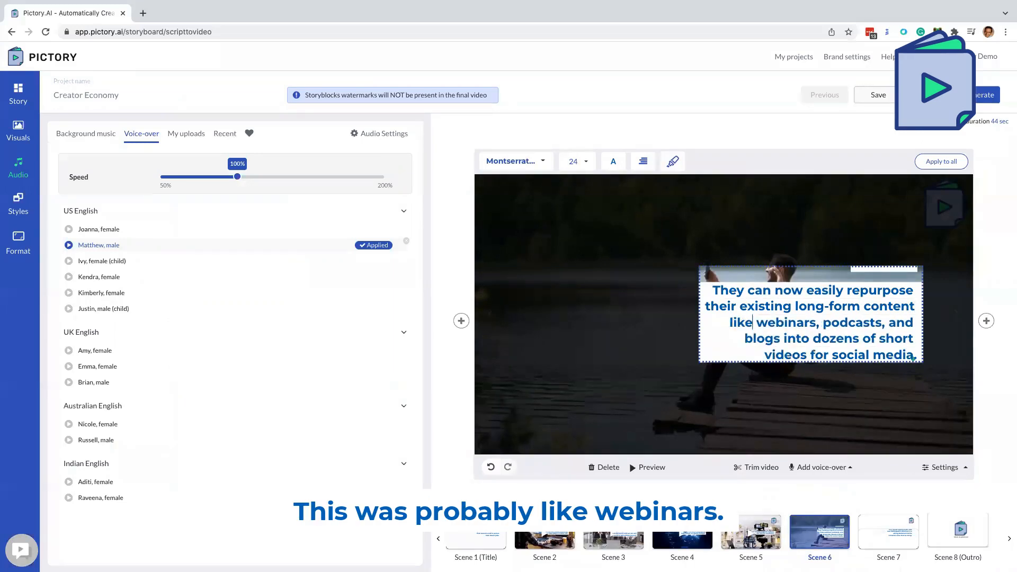
{"action": "left_click", "coordinate": [751, 539]}
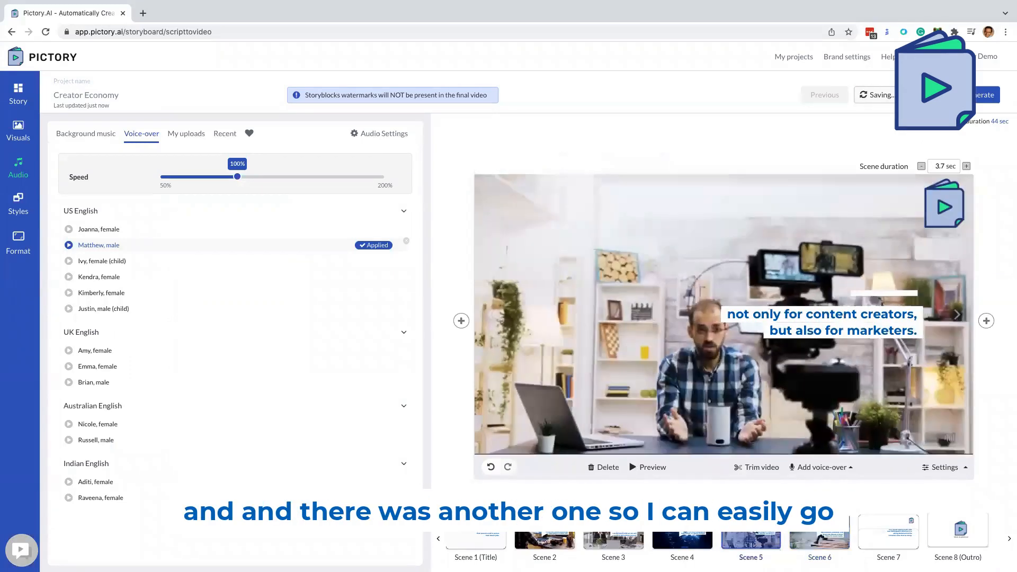
{"action": "left_click", "coordinate": [821, 537]}
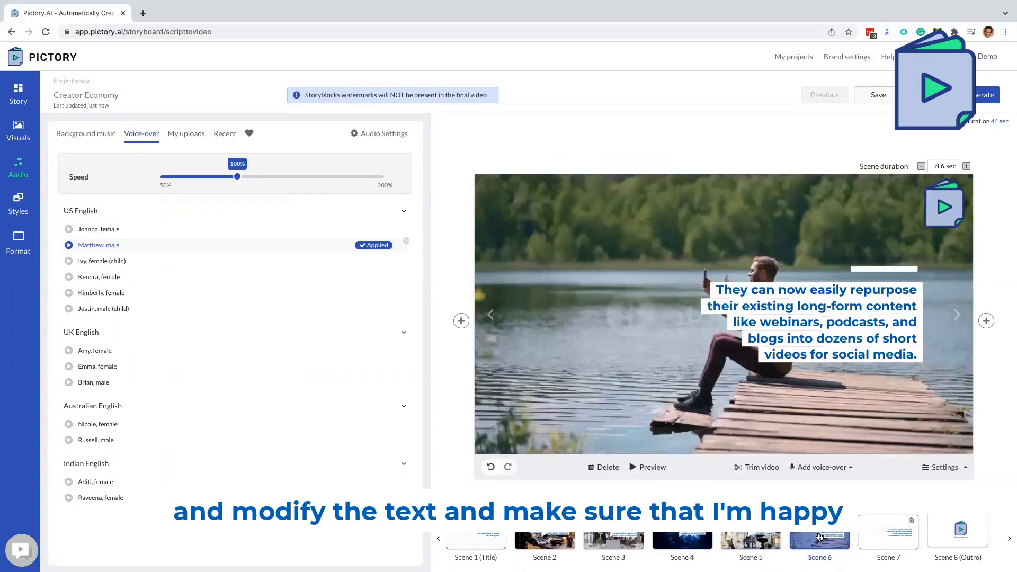
{"action": "left_click", "coordinate": [772, 540]}
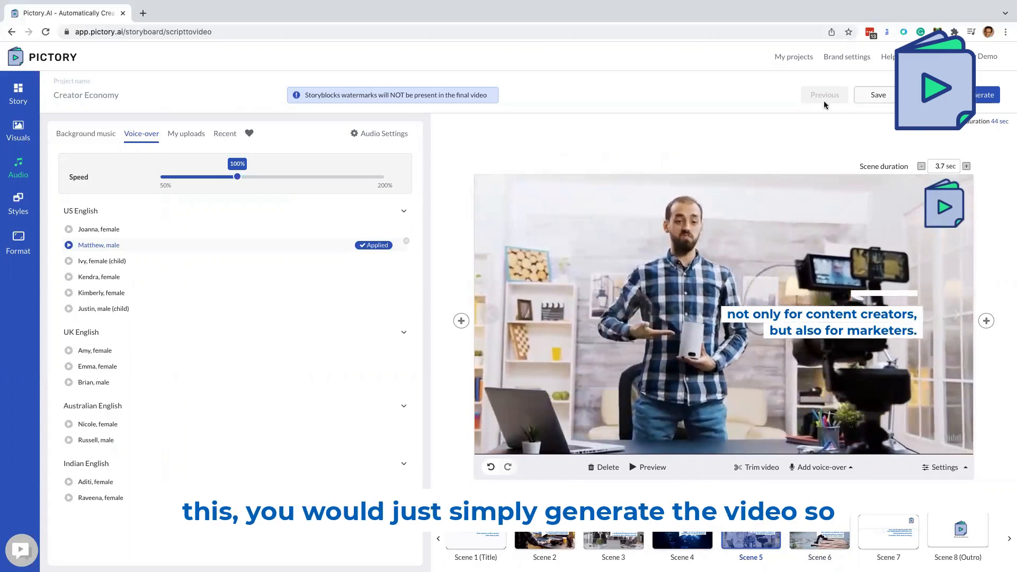
Generate the Creator Economy video and minimize its progress window so it continues in the background.
{"action": "left_click", "coordinate": [979, 99]}
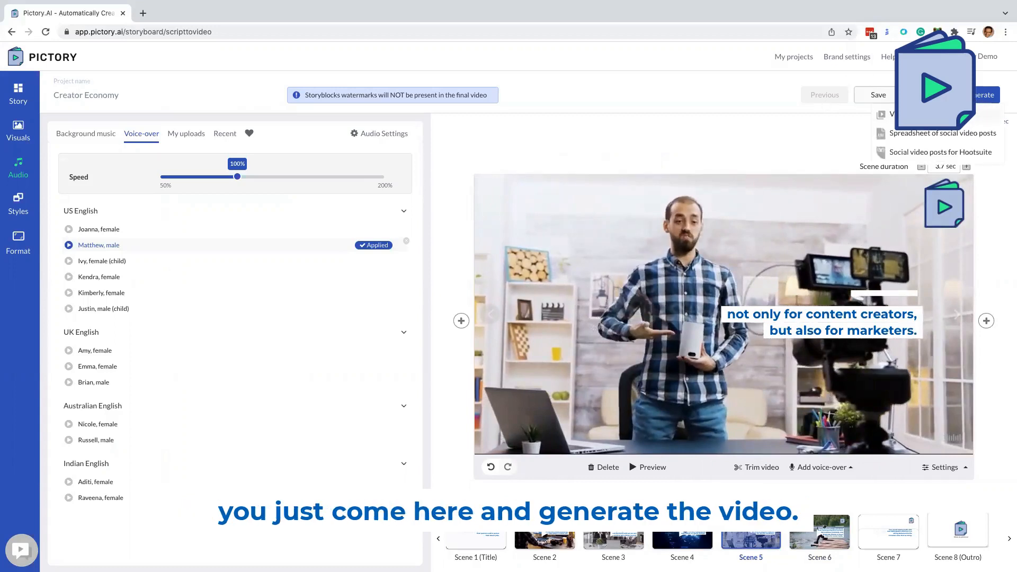
{"action": "left_click", "coordinate": [901, 114]}
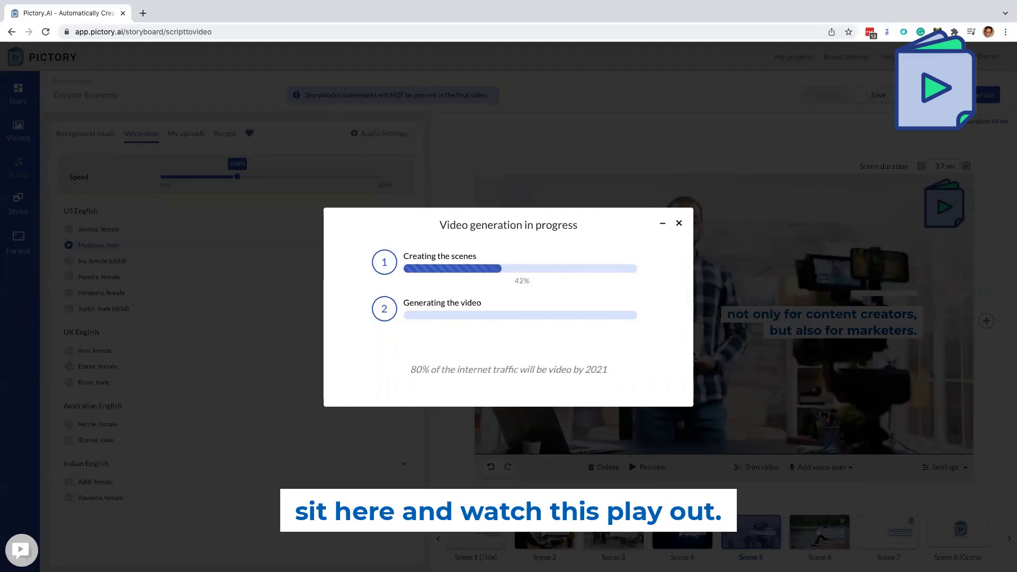
{"action": "left_click", "coordinate": [664, 228]}
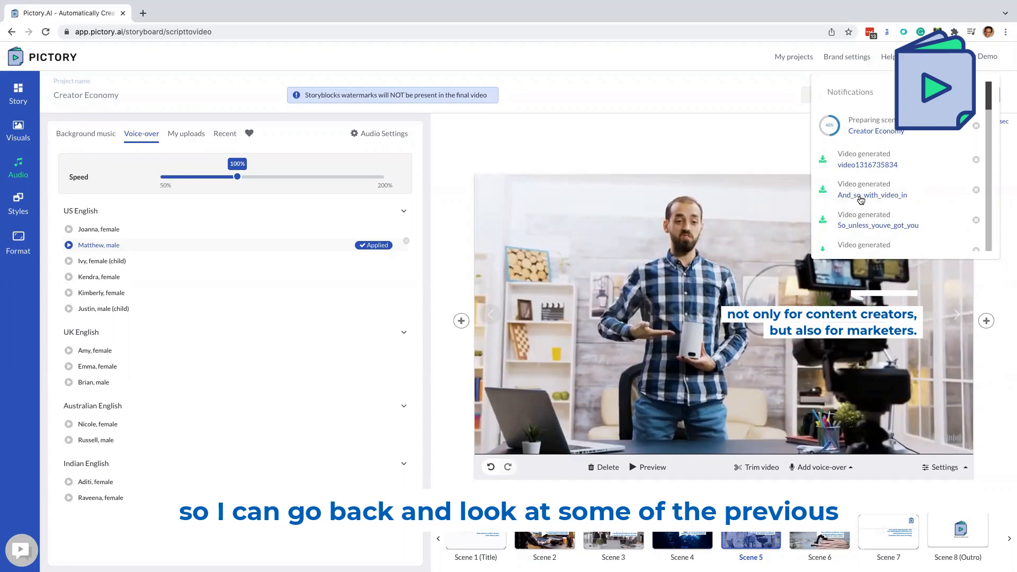
Open the previously generated video And_so_with_video_in to examine its download, link sharing and text export options.
{"action": "left_click", "coordinate": [861, 196]}
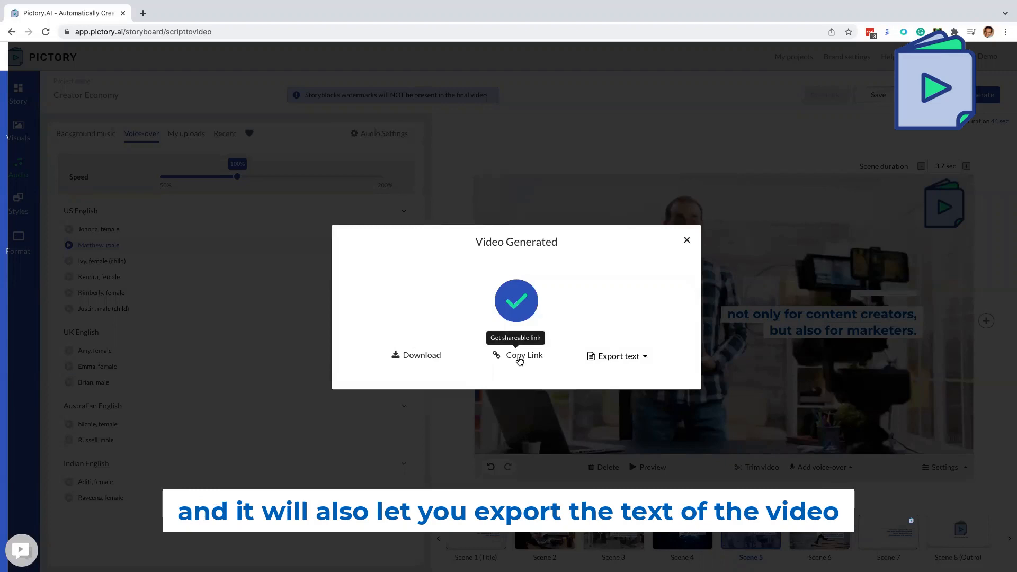
Check which text export formats the generated video offers, and close its download and sharing dialog.
{"action": "left_click", "coordinate": [645, 358]}
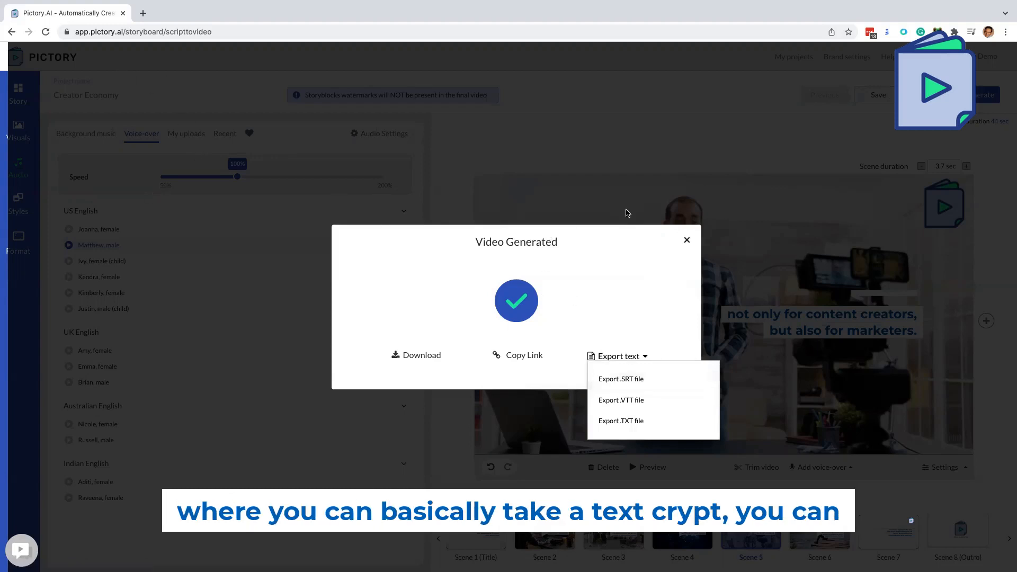
{"action": "left_click", "coordinate": [688, 241]}
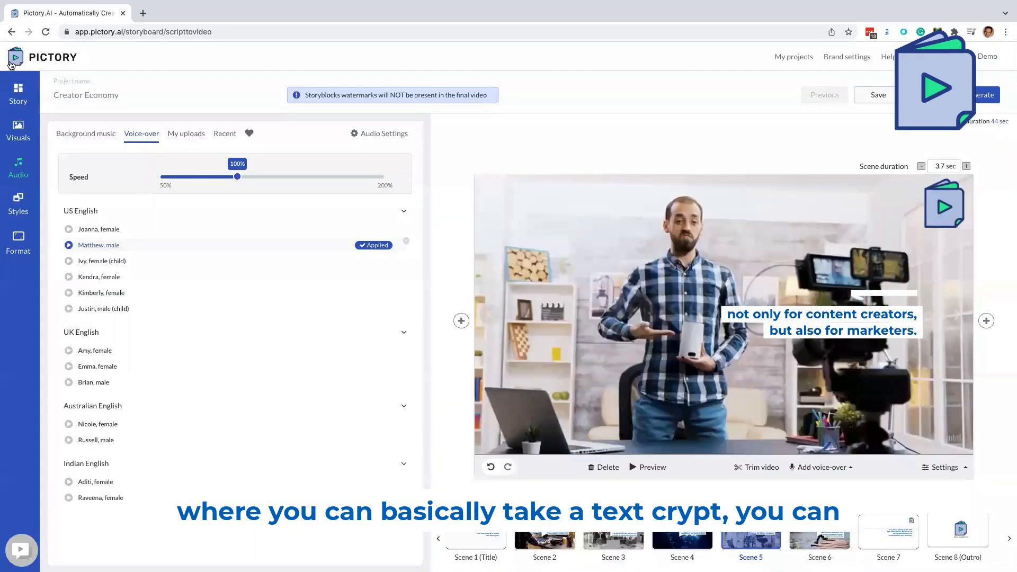
Revisit the Creator Economy storyboard's scene texts, scene 2 and the voice-over settings.
{"action": "left_click", "coordinate": [18, 99]}
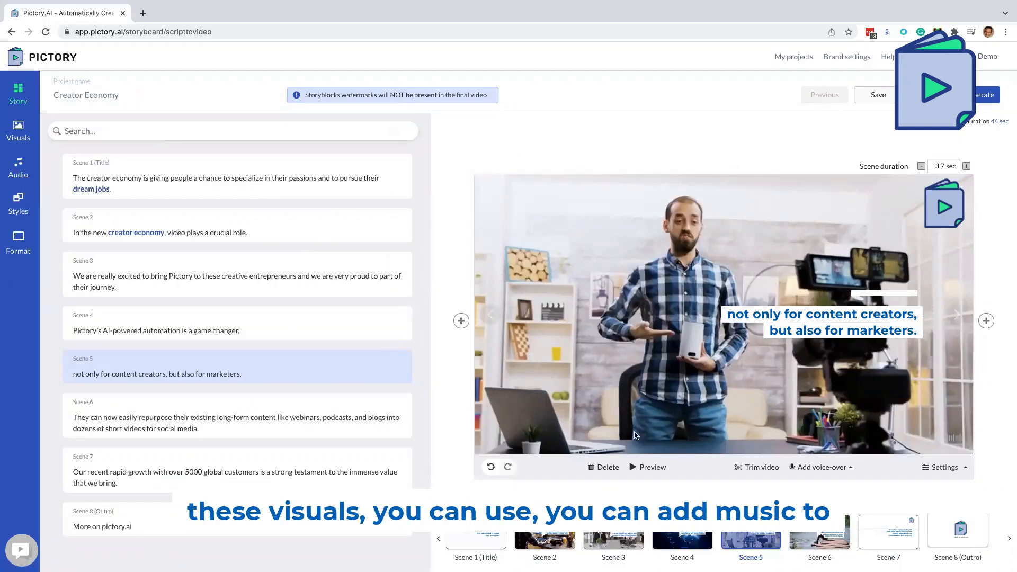
{"action": "left_click", "coordinate": [545, 540]}
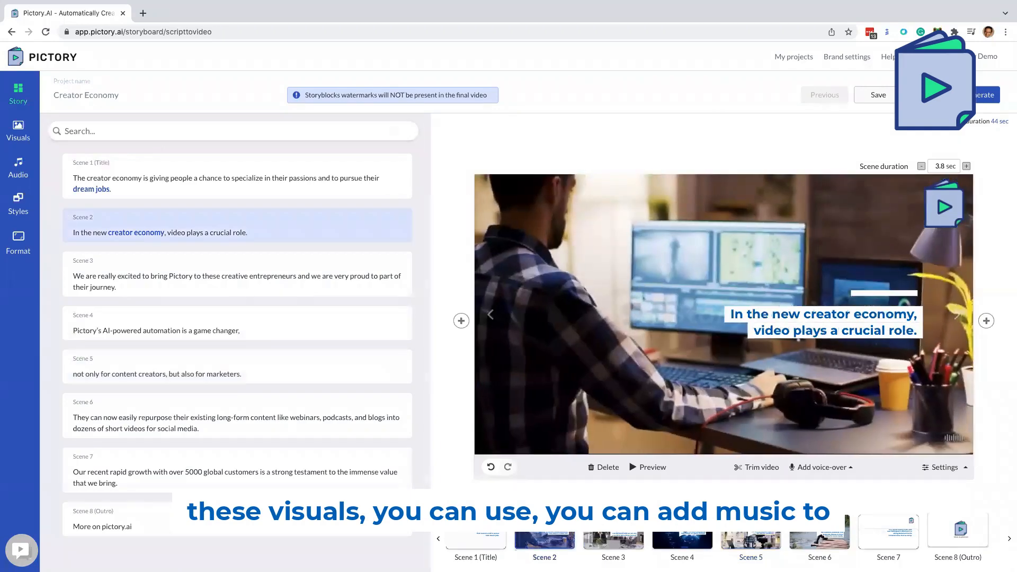
{"action": "left_click", "coordinate": [20, 166]}
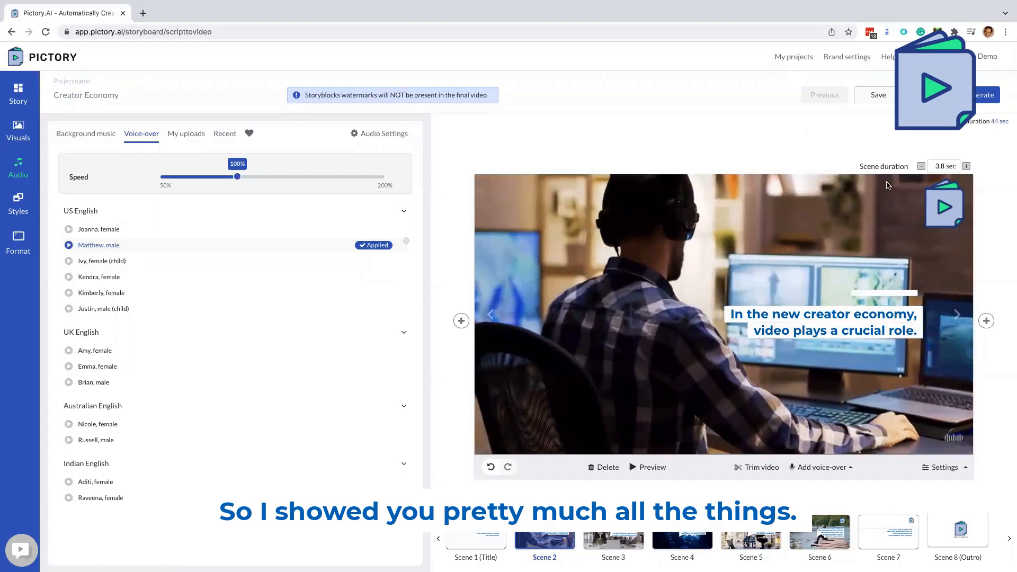
Go to the list of all projects and examine the download and other options of the SCM1 video.
{"action": "left_click", "coordinate": [788, 58]}
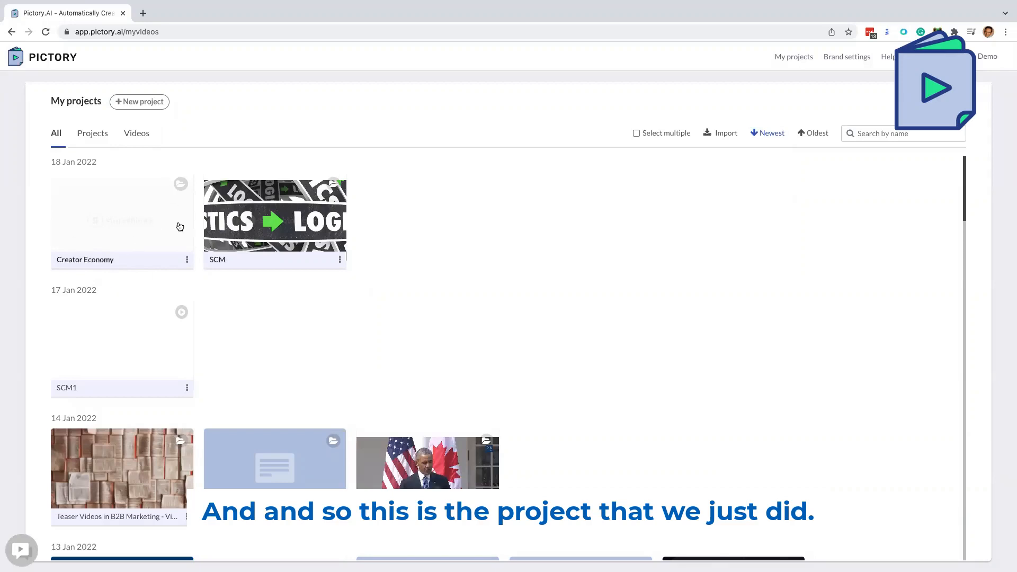
{"action": "scroll", "coordinate": [248, 354], "scroll_direction": "down", "scroll_amount": 2}
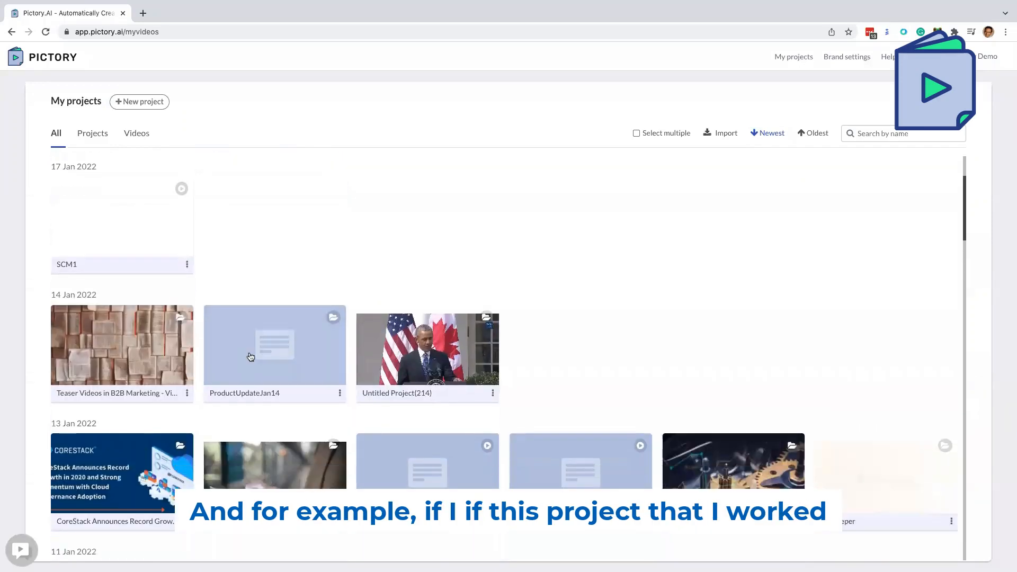
{"action": "left_click", "coordinate": [187, 264]}
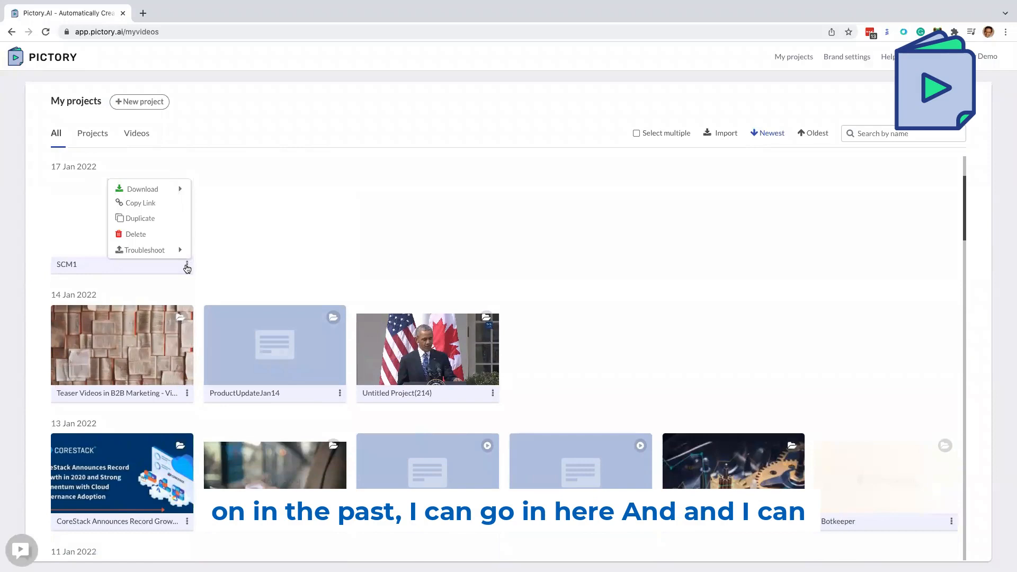
{"action": "mouse_move", "coordinate": [187, 265]}
{"action": "mouse_move", "coordinate": [177, 189]}
{"action": "left_click", "coordinate": [219, 195]}
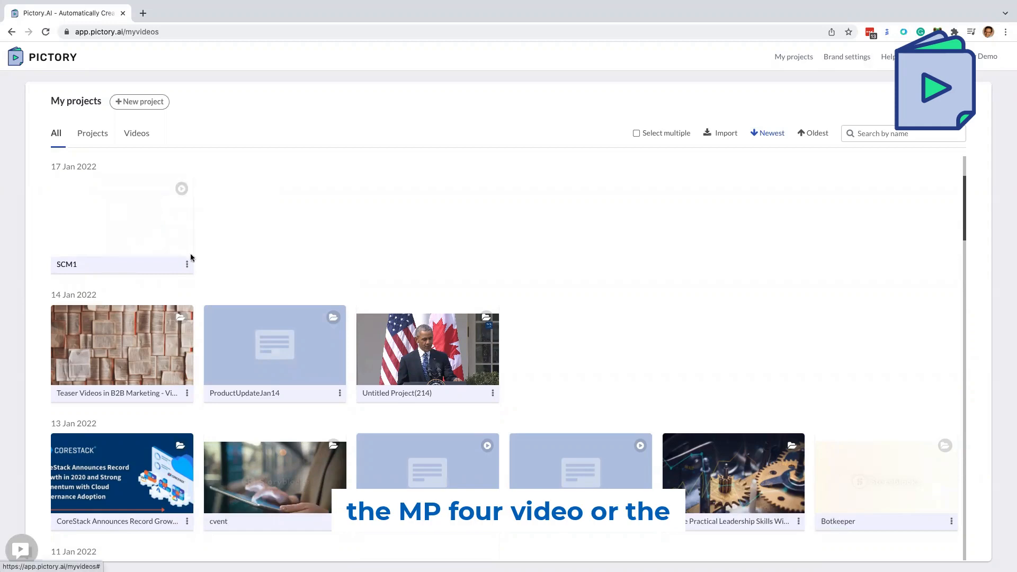
{"action": "mouse_move", "coordinate": [186, 266]}
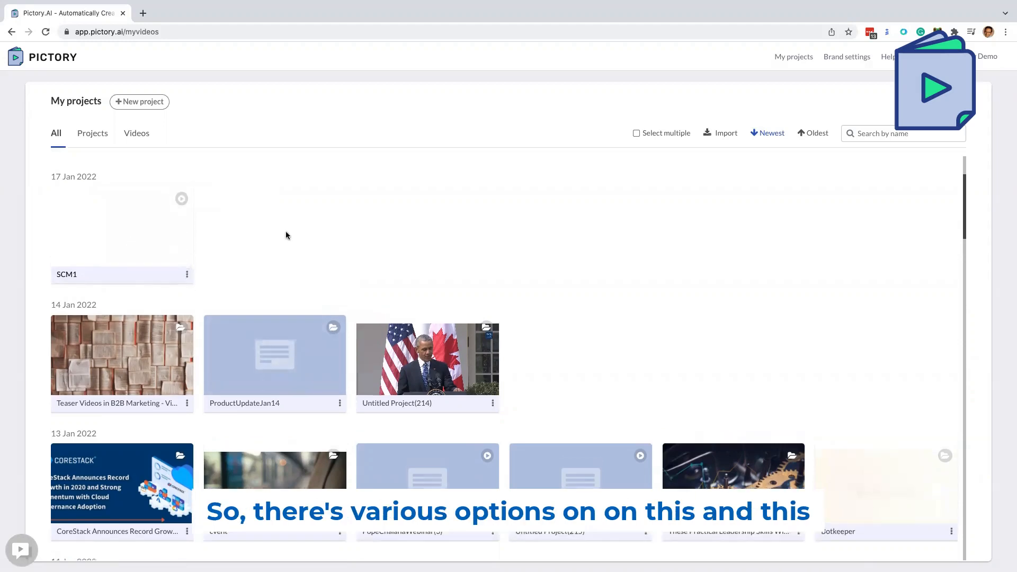
Open the newly generated Creator Economy video from the notifications, view its download and link sharing options, and close the dialog.
{"action": "scroll", "coordinate": [285, 235], "scroll_direction": "up", "scroll_amount": 3}
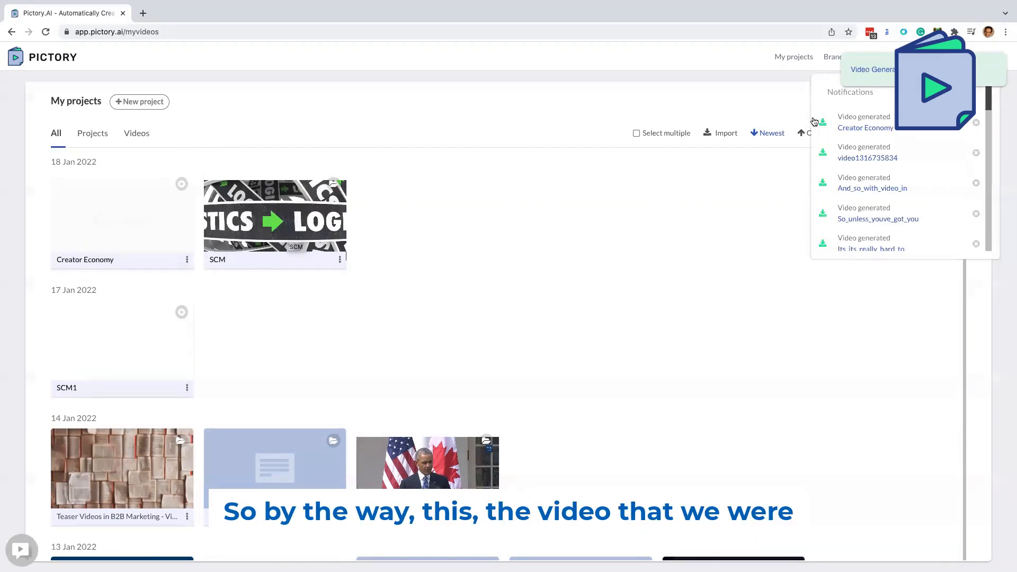
{"action": "left_click", "coordinate": [866, 129]}
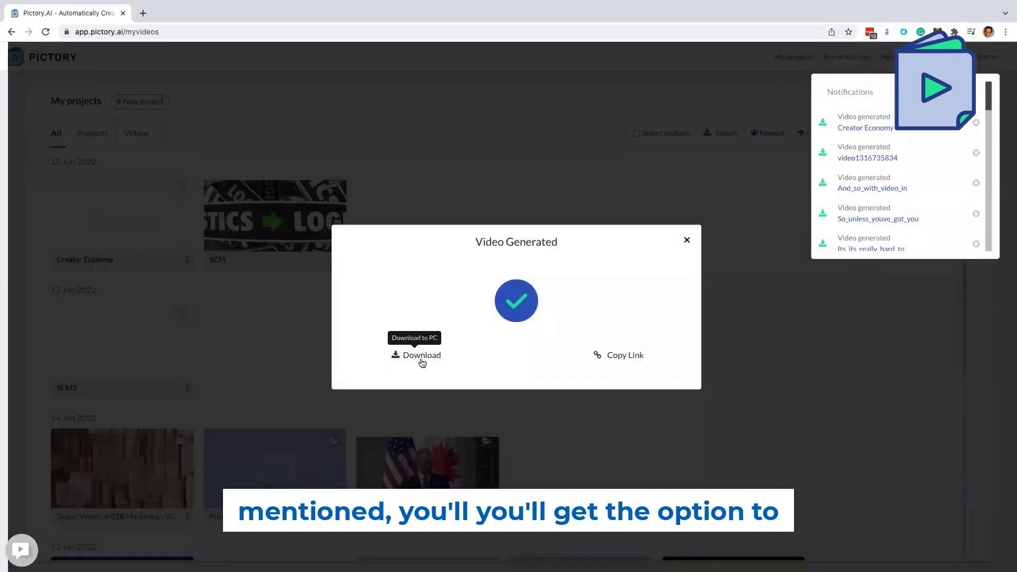
{"action": "left_click", "coordinate": [687, 241]}
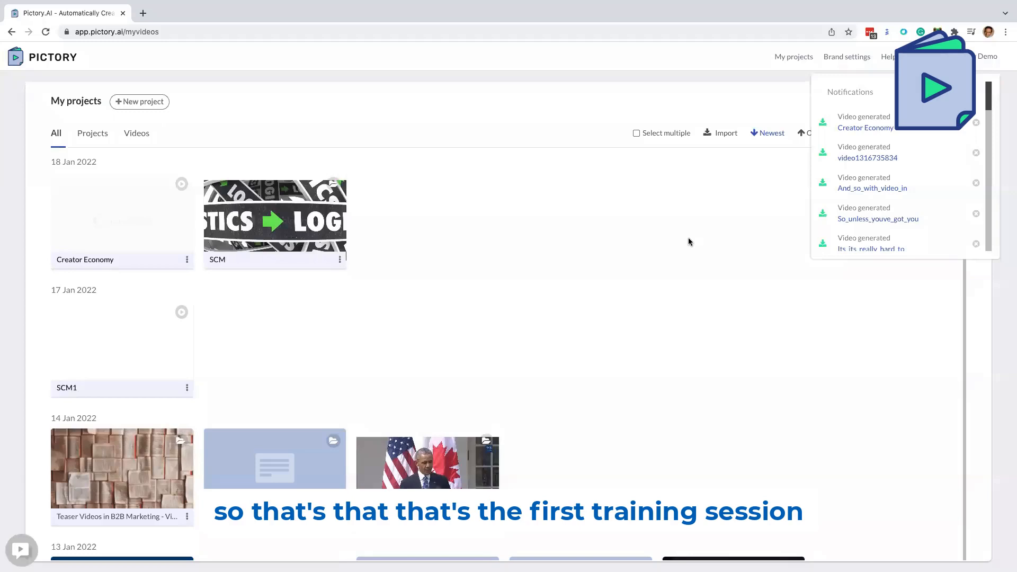